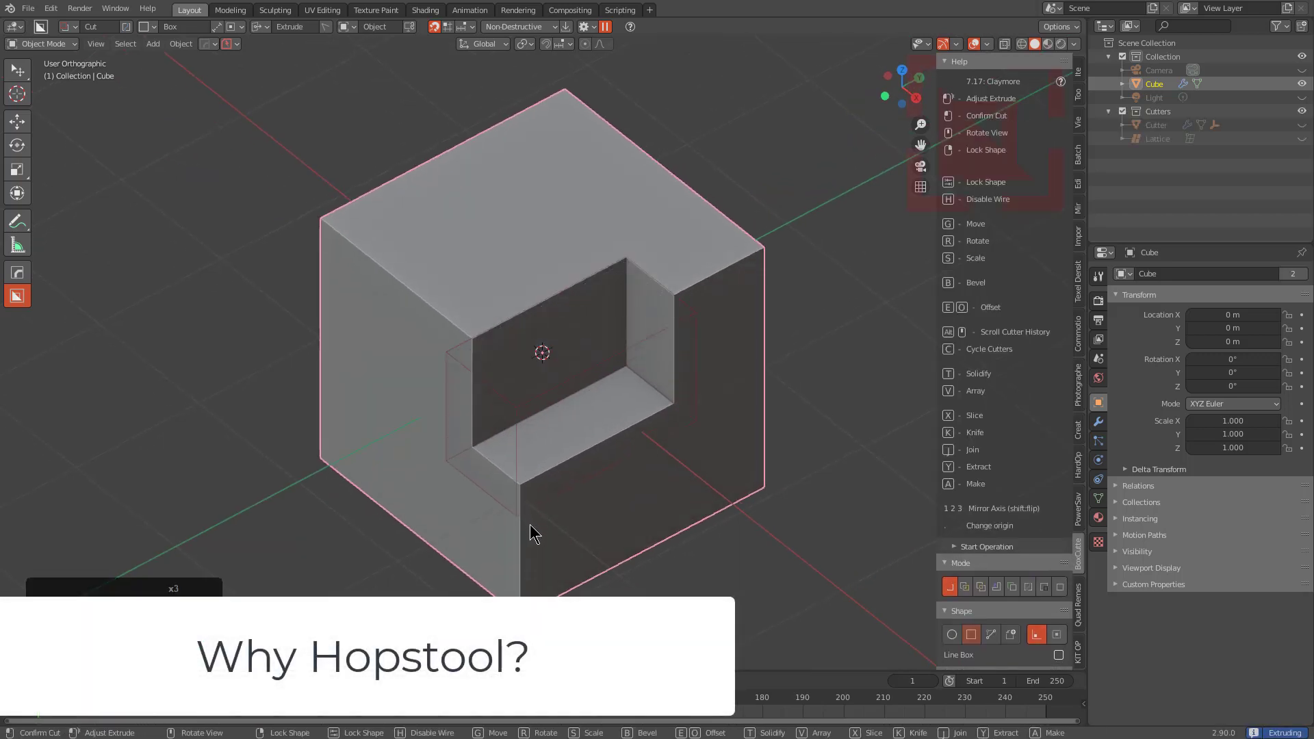
# - Finish the box cut on the cube's upper corner and cut a second box about 1.585 deep behind it
pyautogui.click(530, 533)
pyautogui.moveTo(560, 261); pyautogui.dragTo(560, 346)
pyautogui.click(571, 556)
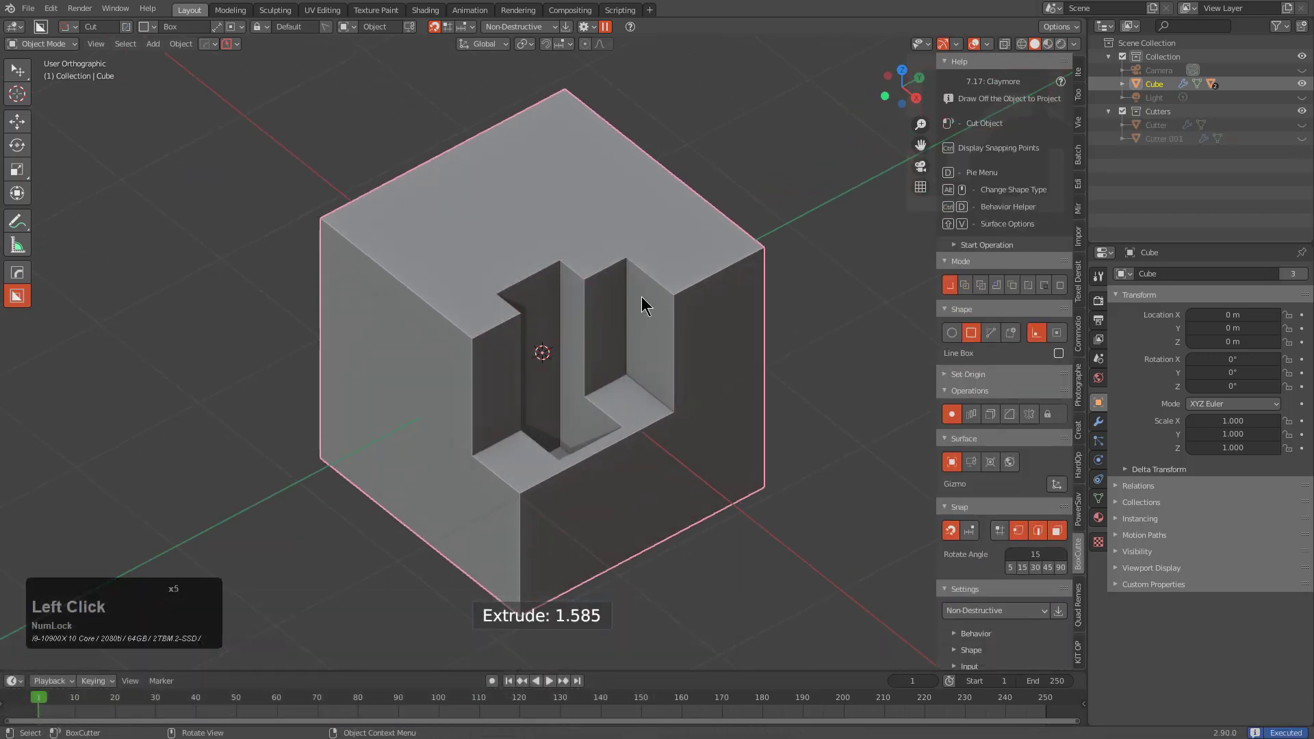
# - Cut a deep box notch into the cube's top edge and a box pocket about 1.060 deep into the front face below
pyautogui.moveTo(667, 248); pyautogui.dragTo(747, 279)
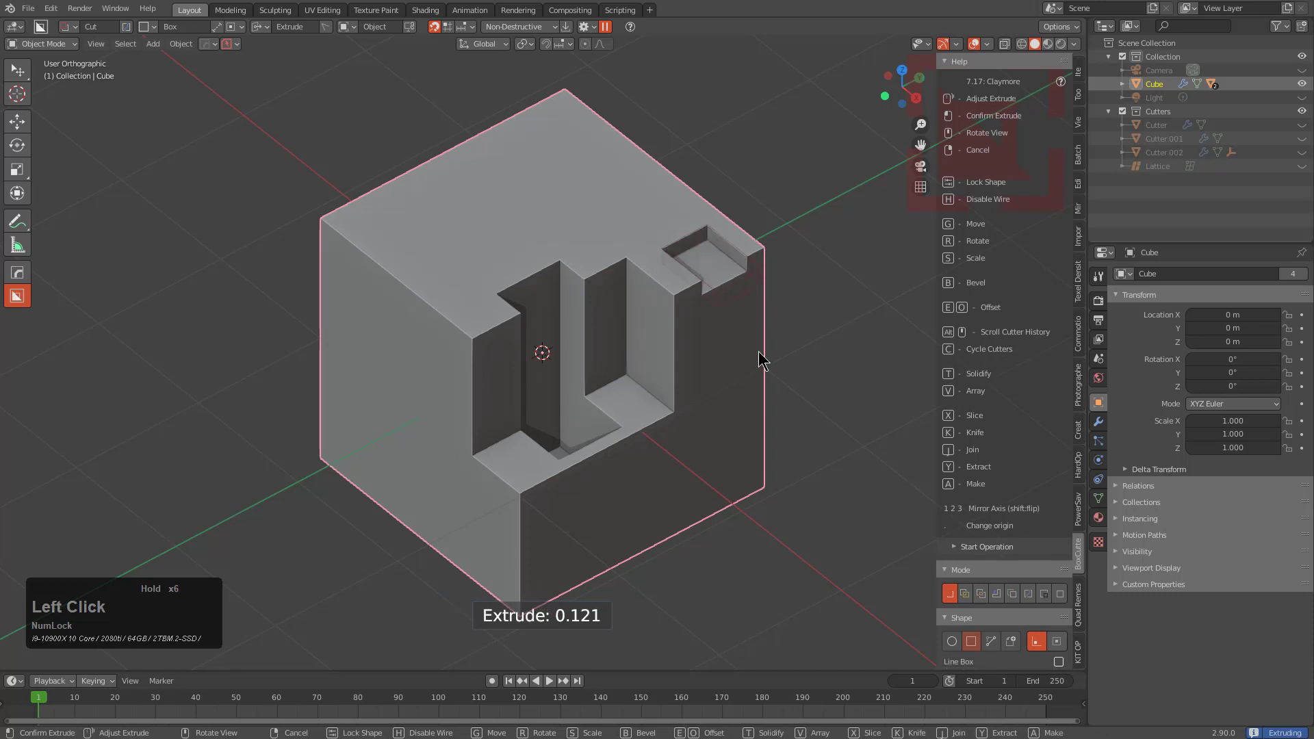
pyautogui.click(756, 468)
pyautogui.moveTo(684, 433); pyautogui.dragTo(541, 583)
pyautogui.click(484, 454)
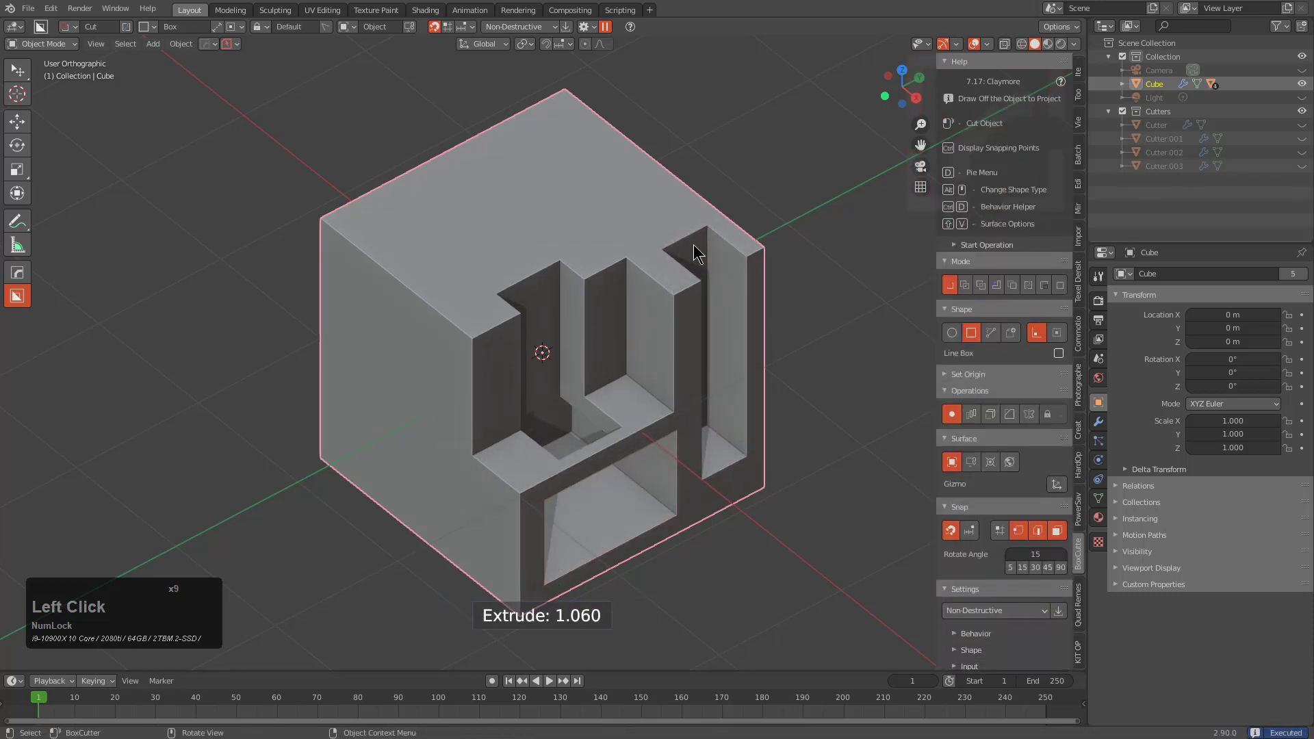
# - Switch to the Hops tool and reveal the cube's four boolean cutters using their viewport dots
pyautogui.moveTo(695, 253); pyautogui.dragTo(693, 259, button='middle')
pyautogui.hotkey('alt', 'w')
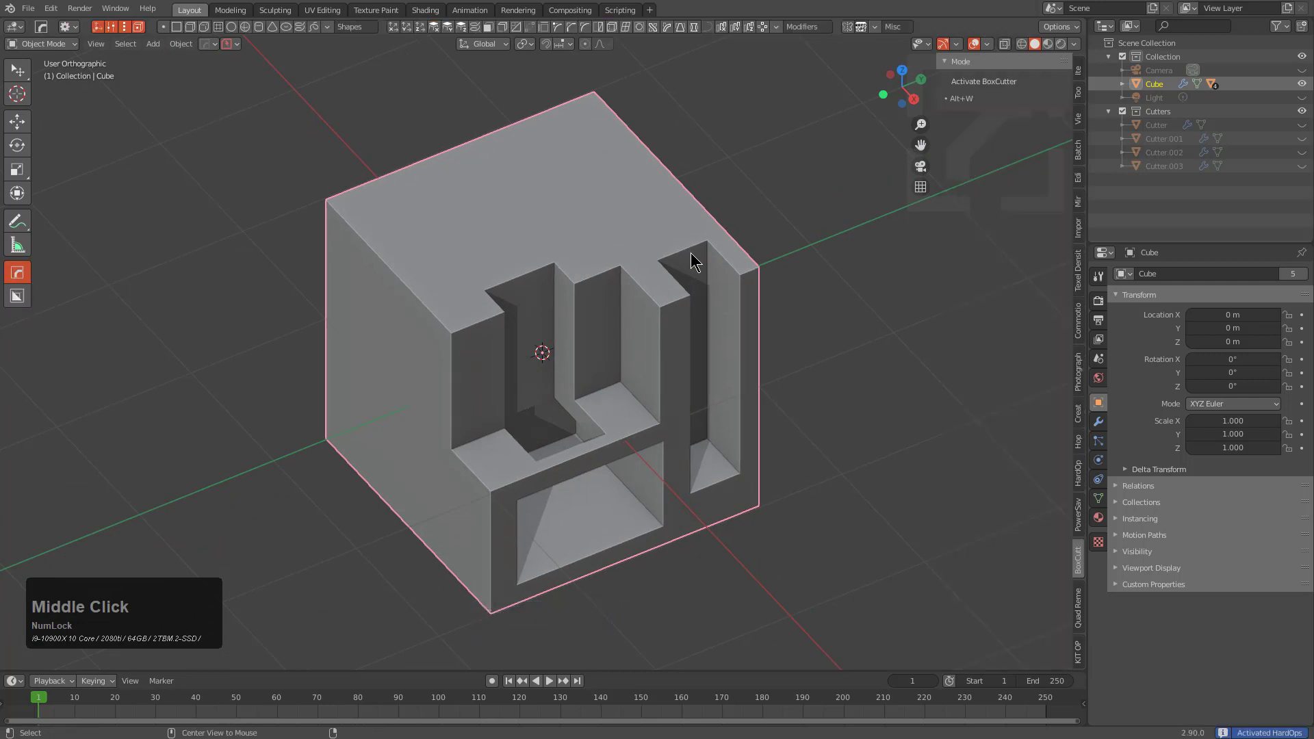
pyautogui.moveTo(622, 325); pyautogui.dragTo(522, 359, button='middle')
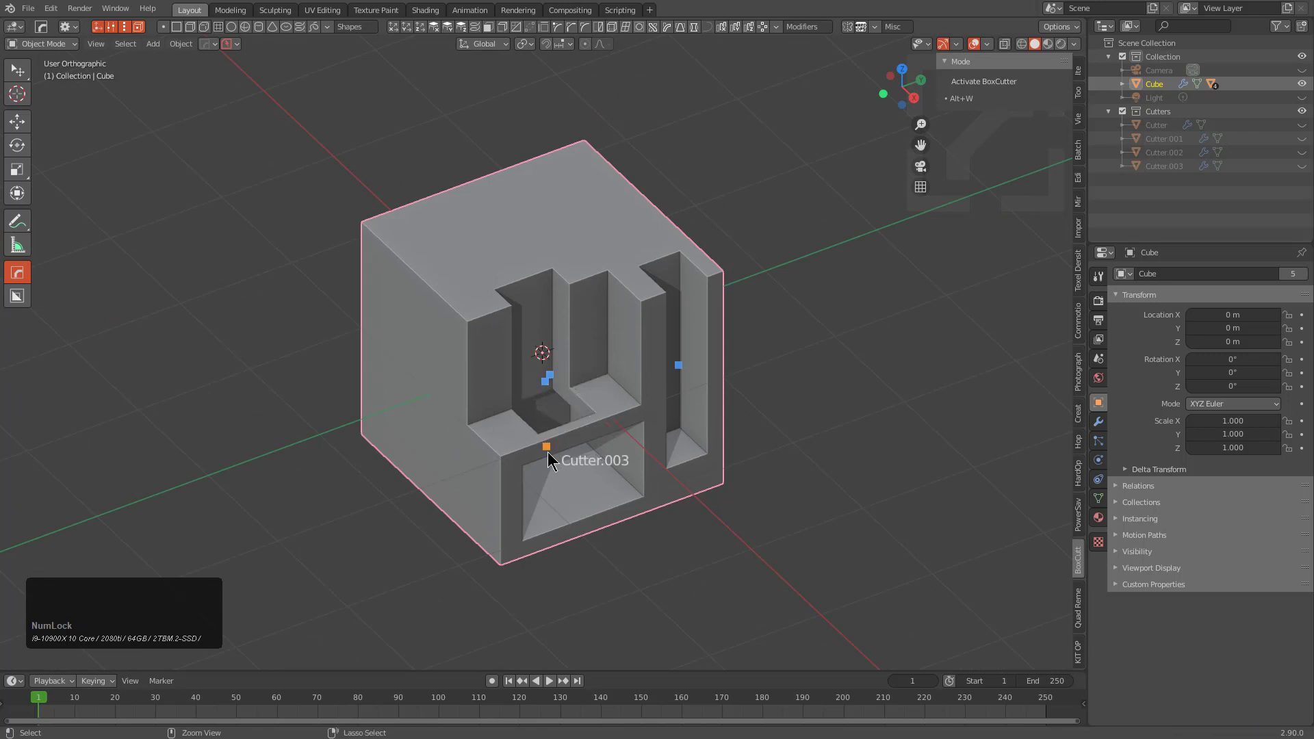
pyautogui.click(678, 367)
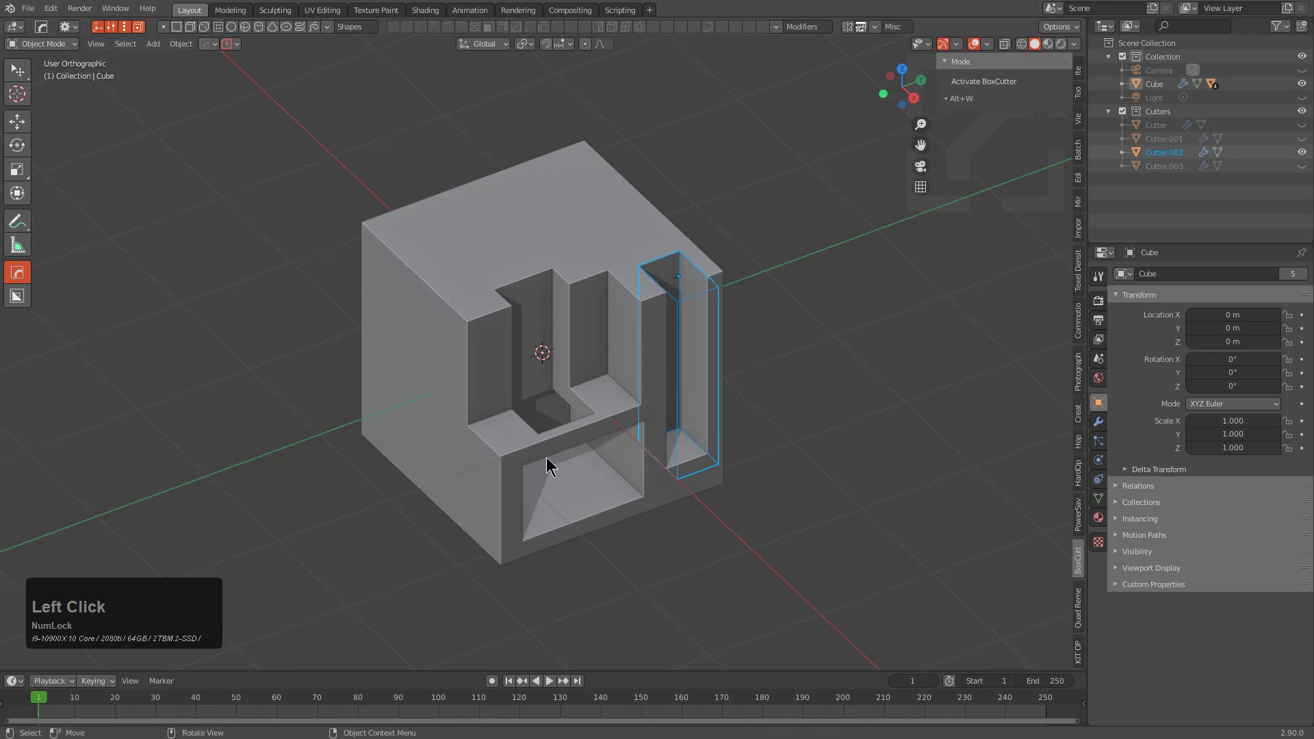
pyautogui.click(552, 390)
pyautogui.click(553, 383)
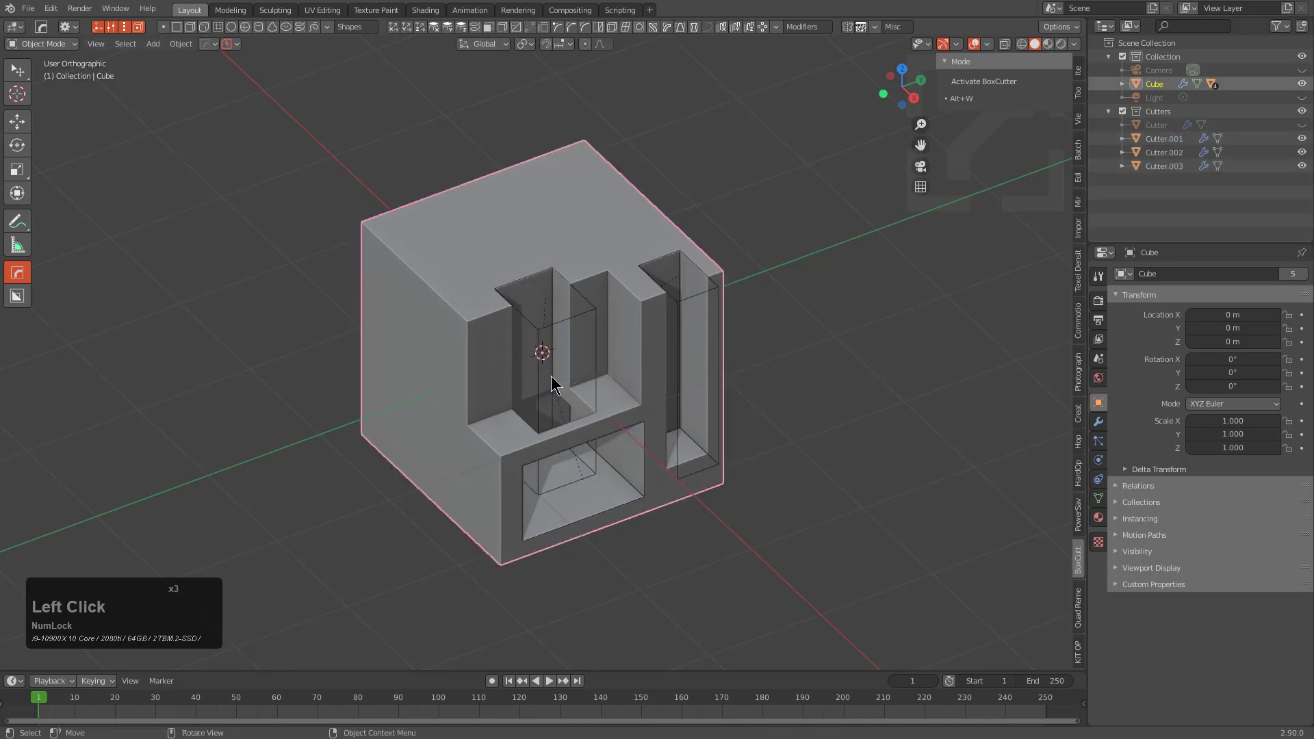
pyautogui.click(552, 378)
pyautogui.moveTo(557, 382); pyautogui.dragTo(726, 305, button='middle')
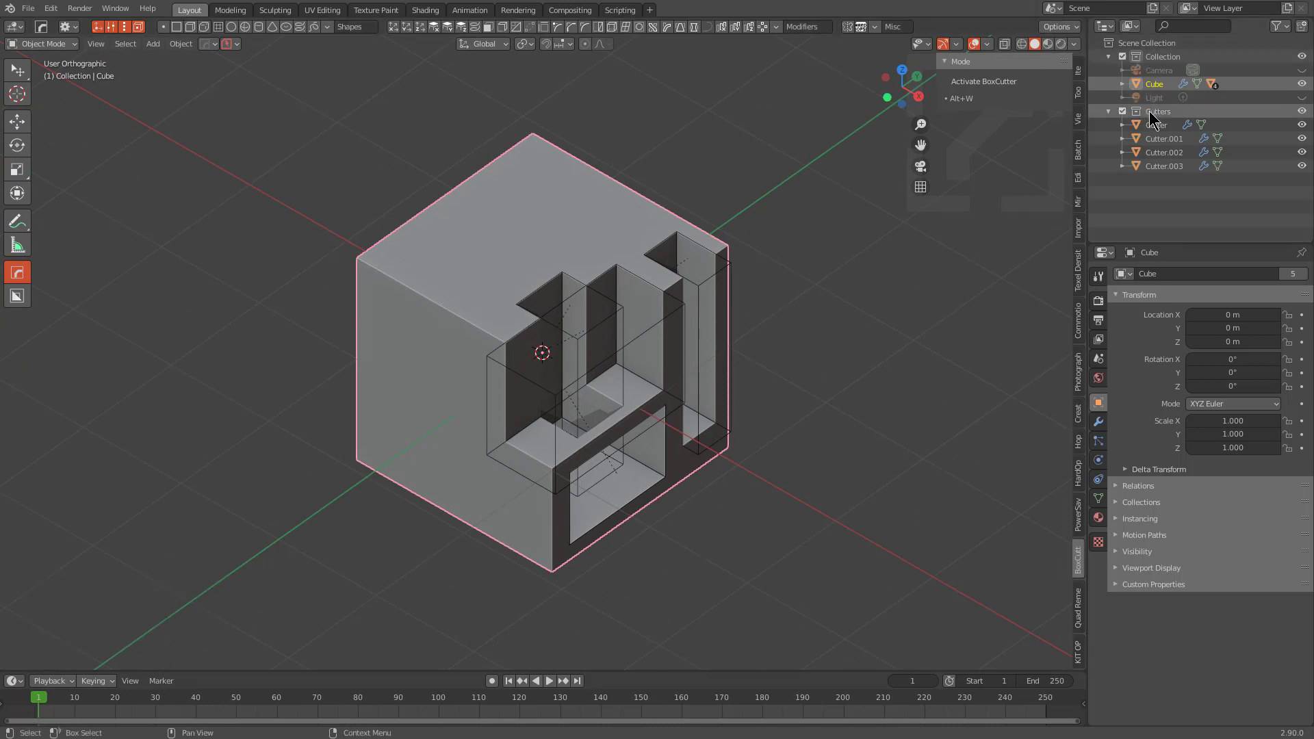
# - Select the large upper-corner cutter, hide the other cutters, and display it together with the cube
pyautogui.press('Escape')
pyautogui.moveTo(661, 326); pyautogui.dragTo(683, 352, button='middle')
pyautogui.click(580, 385)
pyautogui.scroll(2, 661, 326)
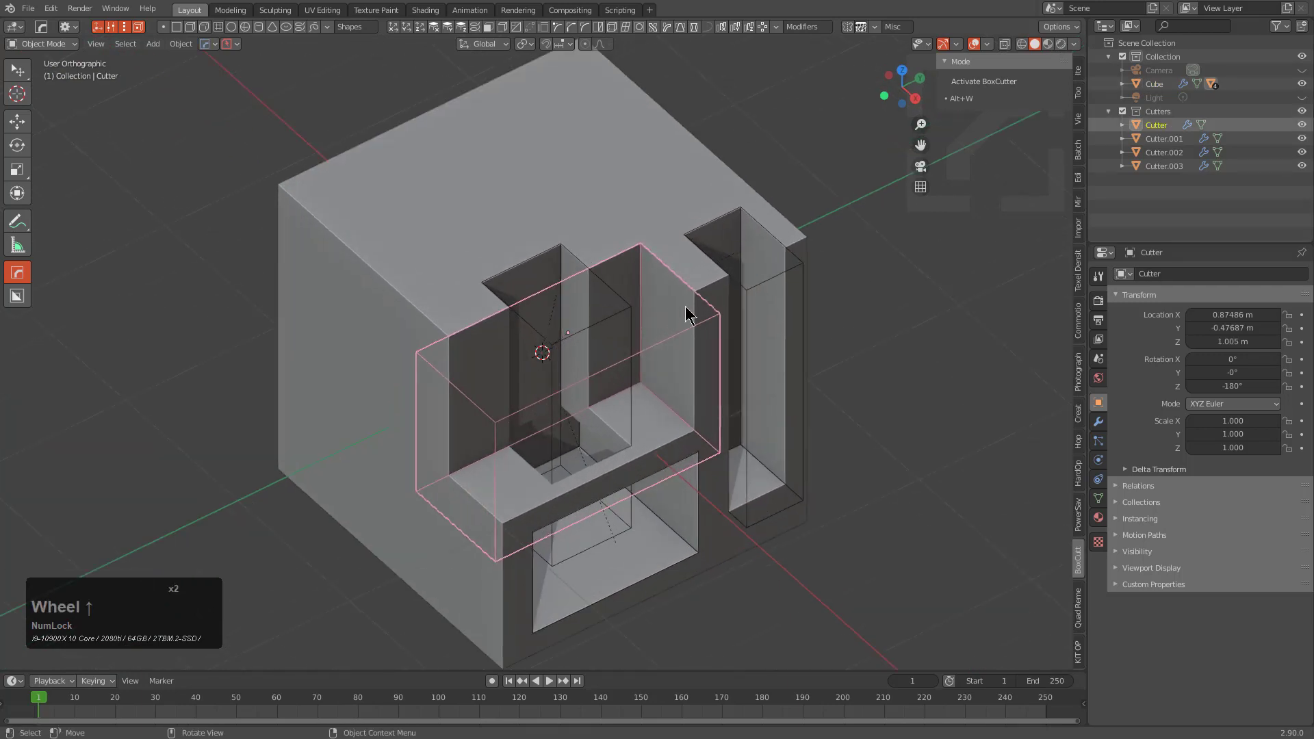
pyautogui.press('2')
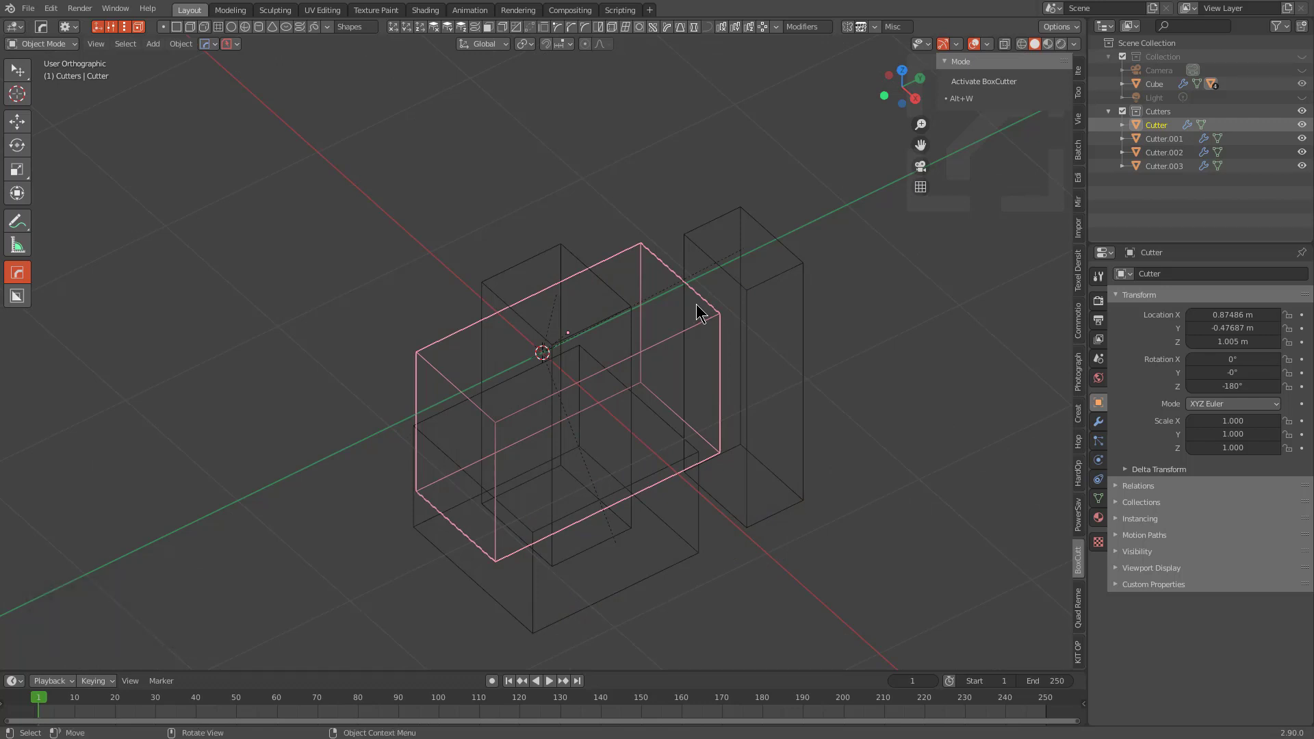
pyautogui.hotkey('shift', 'h')
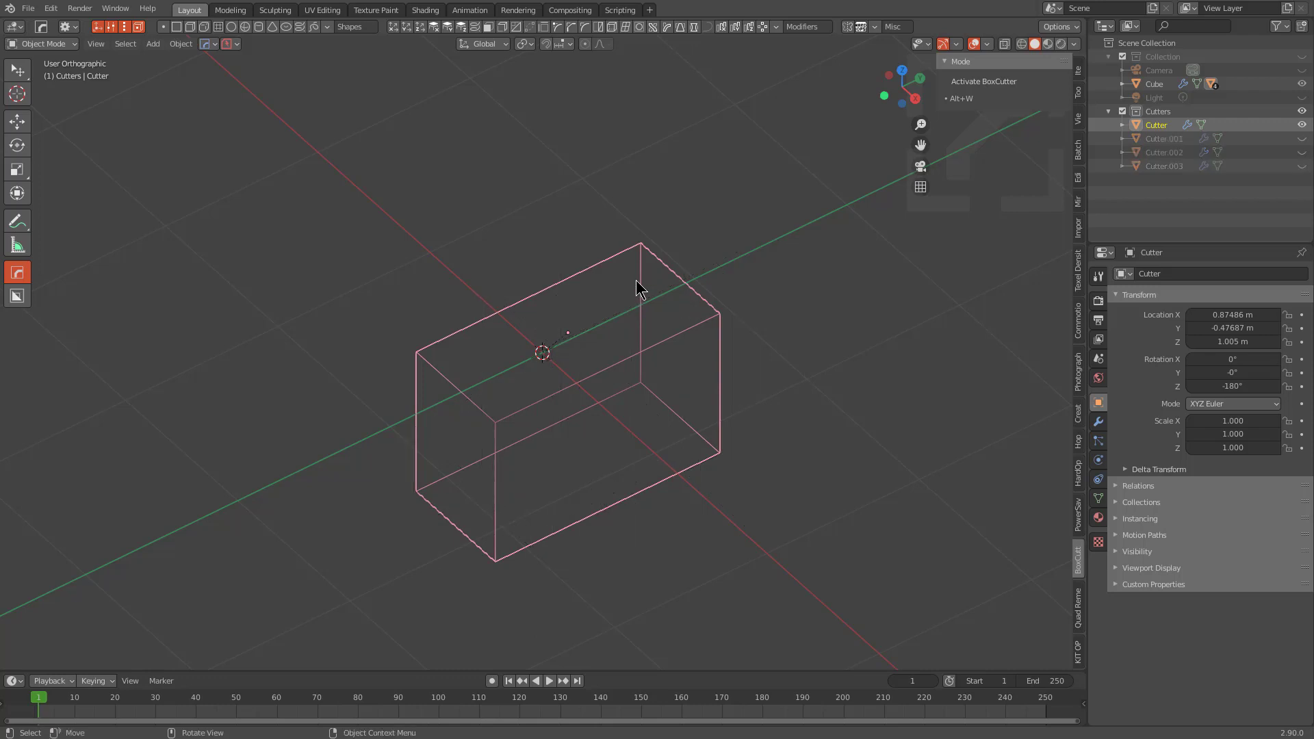
pyautogui.press('1')
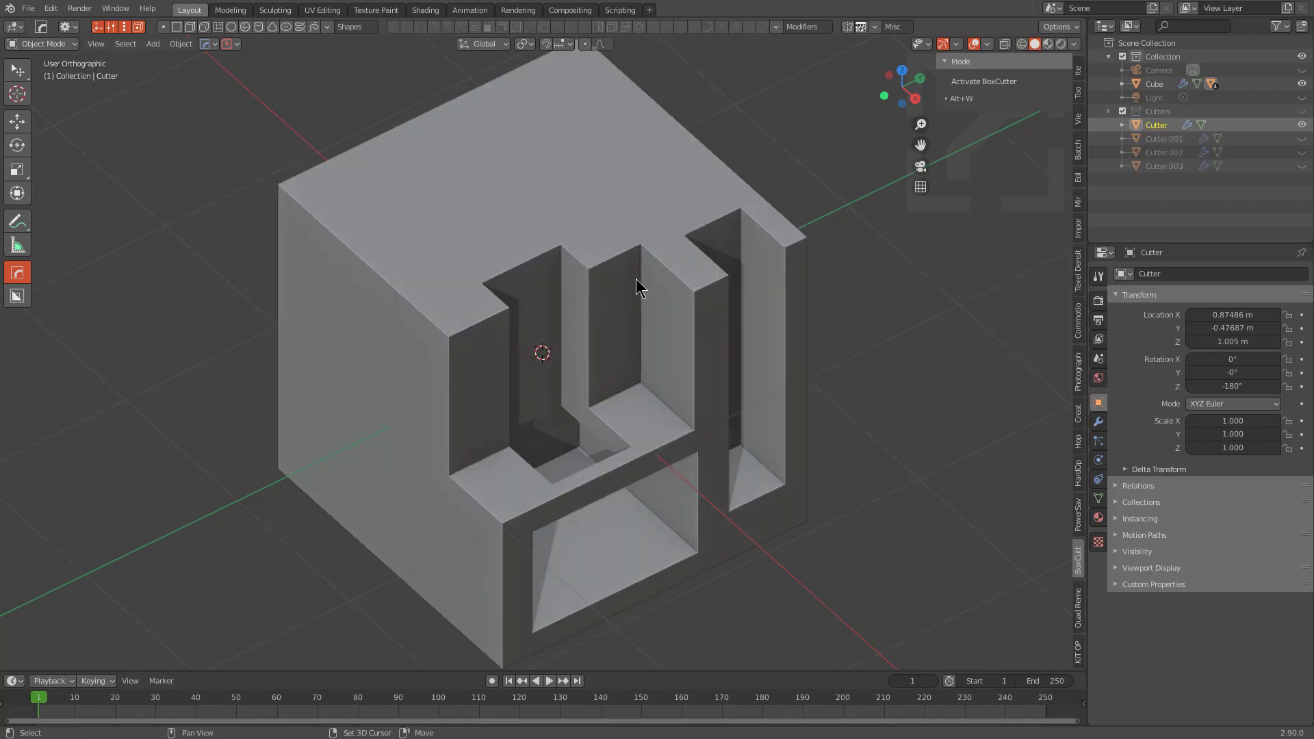
pyautogui.hotkey('shift', '2')
# - With BoxCutter, cut a box about 0.761 by 0.637 and 1.816 deep through the side of the selected cutter
pyautogui.moveTo(635, 282); pyautogui.dragTo(710, 258, button='middle')
pyautogui.scroll(3, 620, 281)
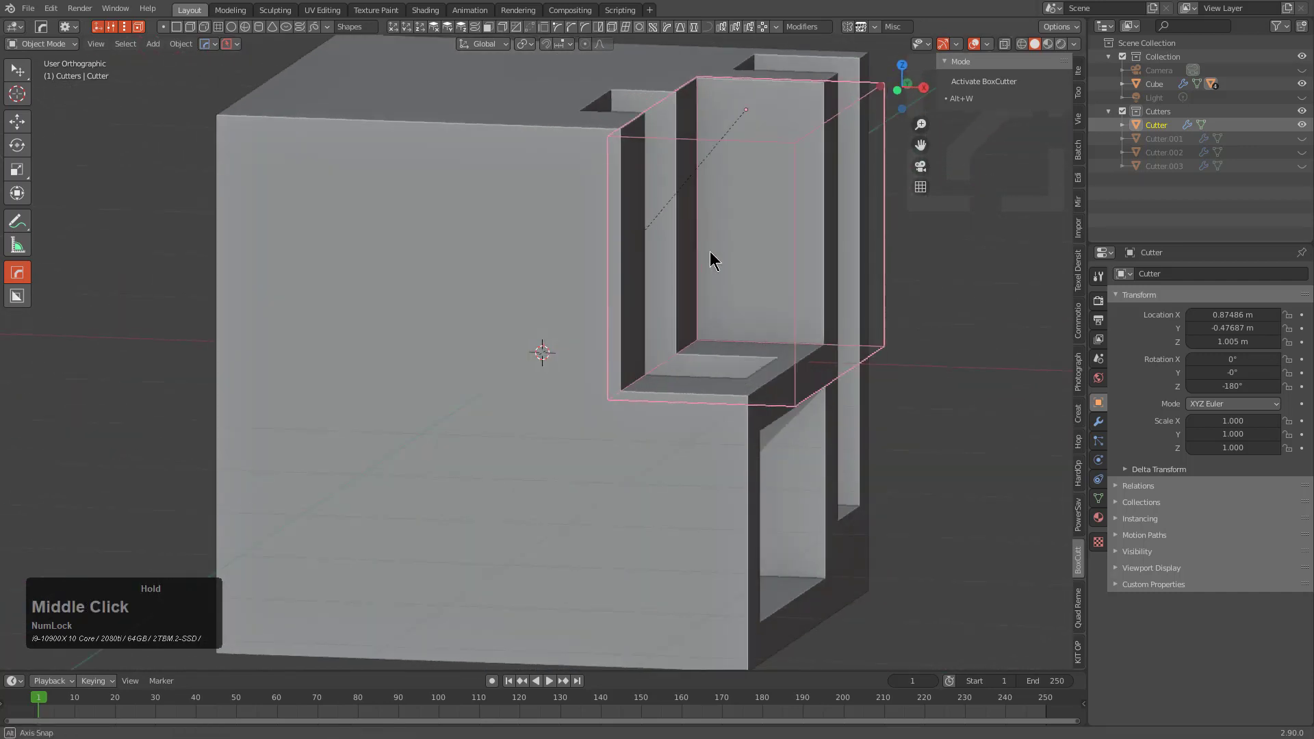
pyautogui.moveTo(710, 186); pyautogui.dragTo(689, 237)
pyautogui.rightClick(688, 236)
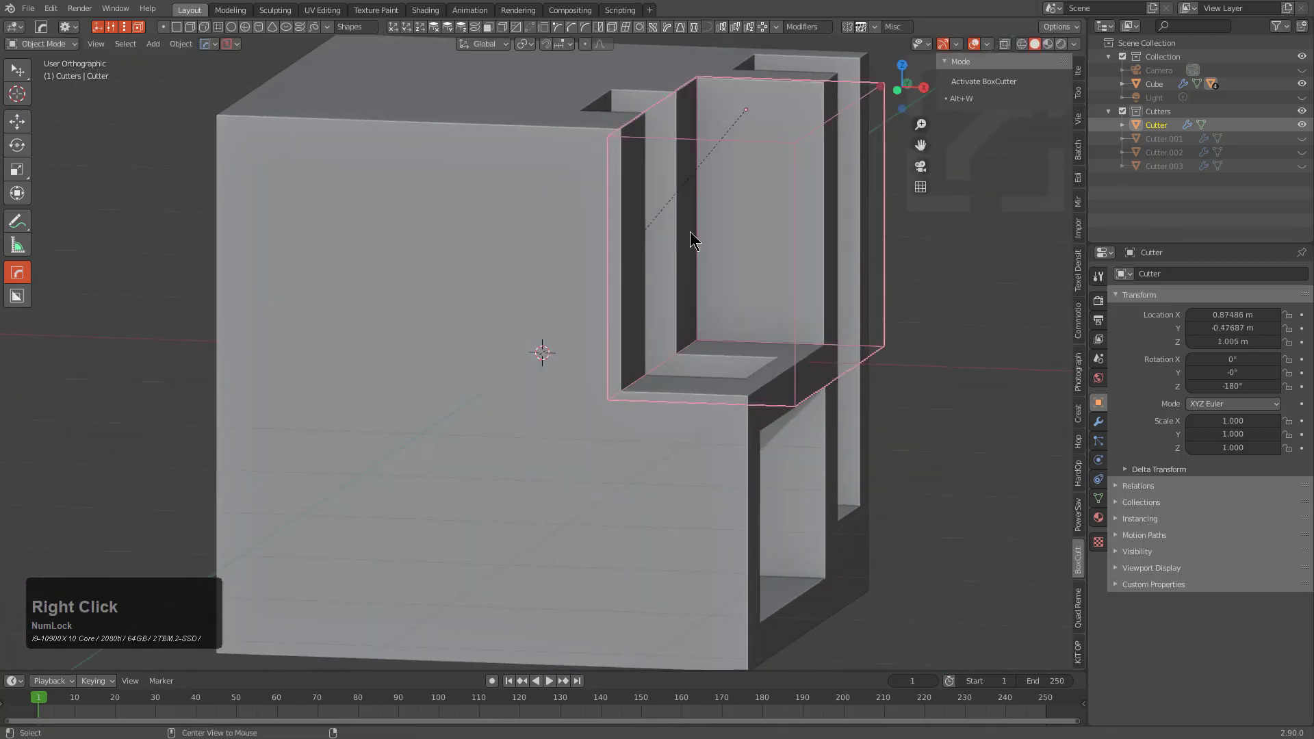
pyautogui.hotkey('alt', 'w')
pyautogui.moveTo(731, 168); pyautogui.dragTo(615, 271)
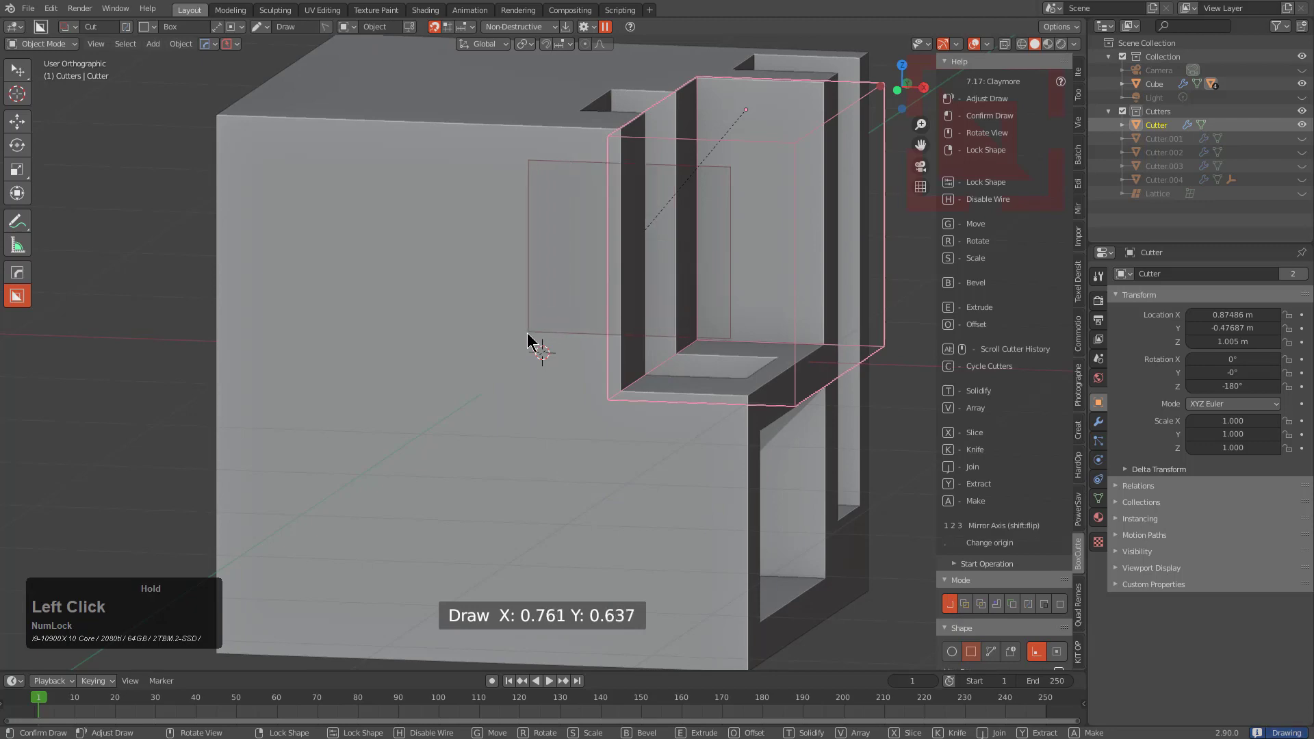
pyautogui.moveTo(527, 333); pyautogui.dragTo(527, 334)
pyautogui.moveTo(527, 334); pyautogui.dragTo(475, 370, button='middle')
pyautogui.click(780, 280)
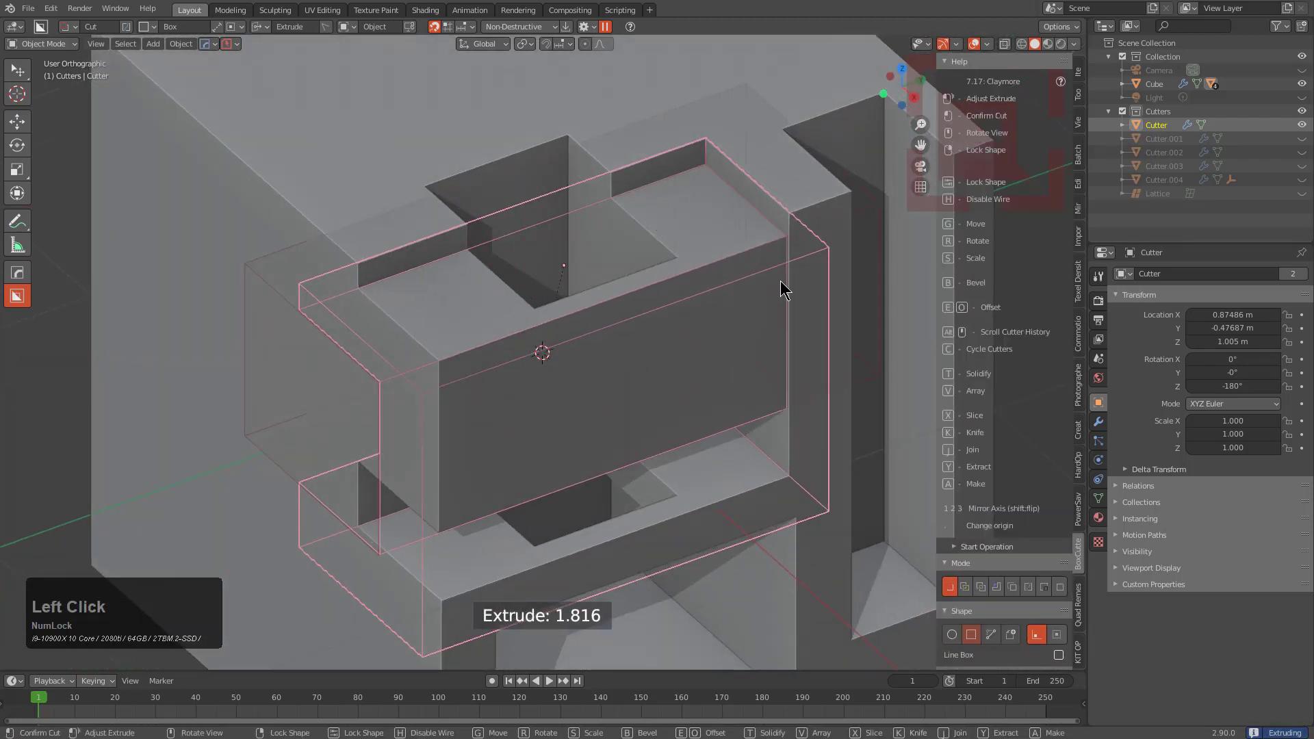
pyautogui.moveTo(781, 281); pyautogui.dragTo(531, 360, button='middle')
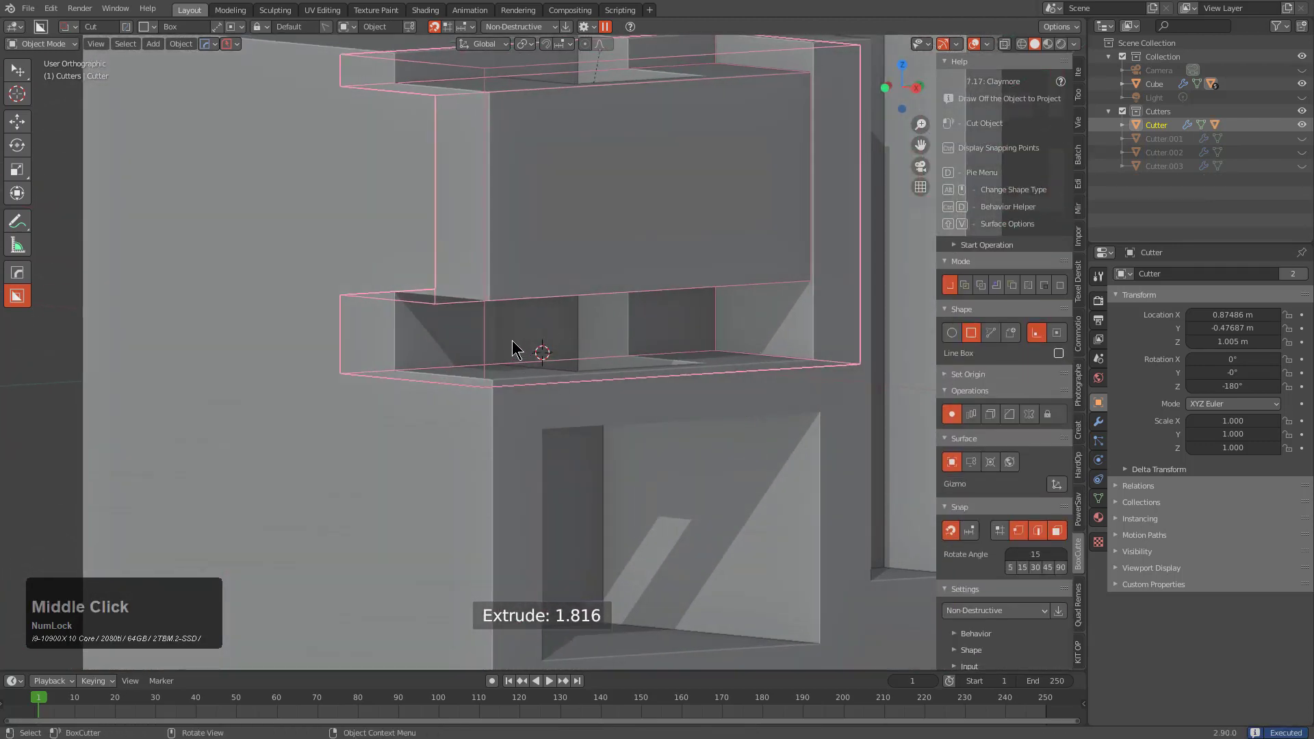
# - Cut another box into the lower front part of the selected cutter
pyautogui.click(512, 340)
pyautogui.click(769, 405)
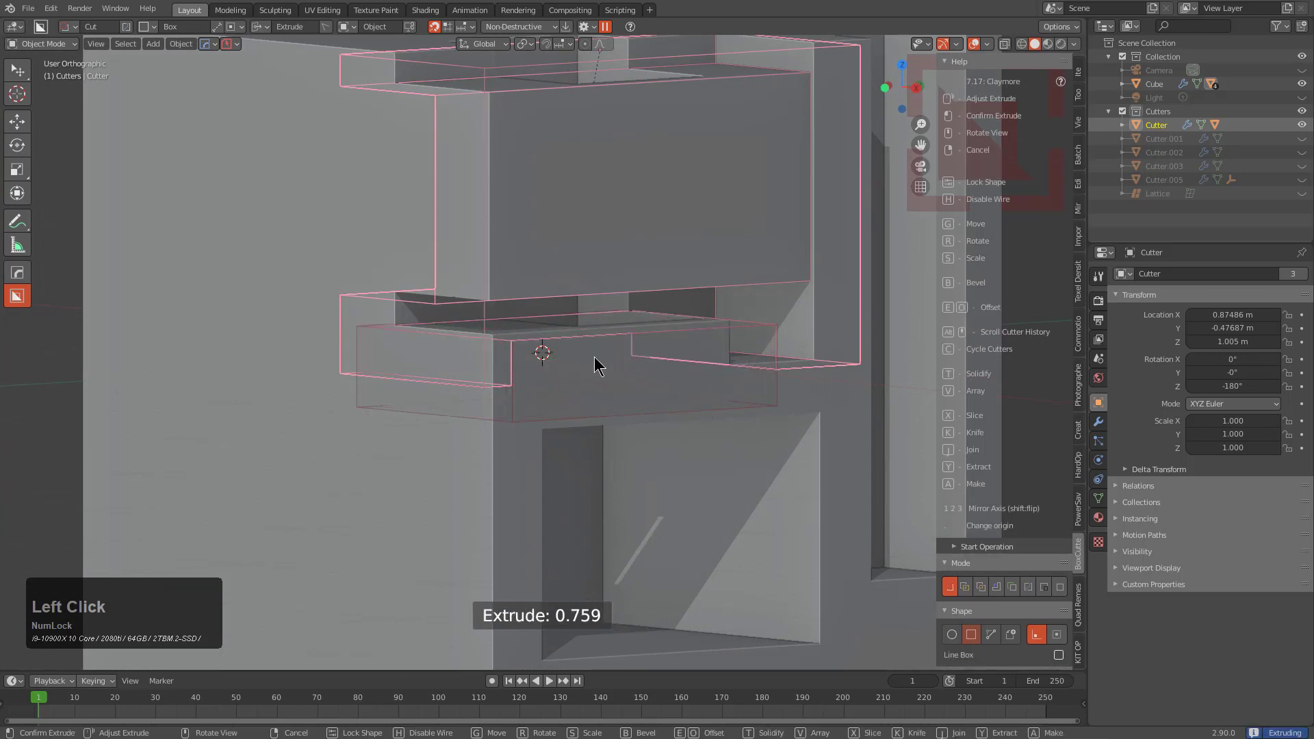
pyautogui.click(493, 325)
pyautogui.scroll(-4, 634, 287)
pyautogui.moveTo(633, 288); pyautogui.dragTo(610, 351, button='middle')
pyautogui.scroll(3, 635, 267)
pyautogui.scroll(-1, 634, 265)
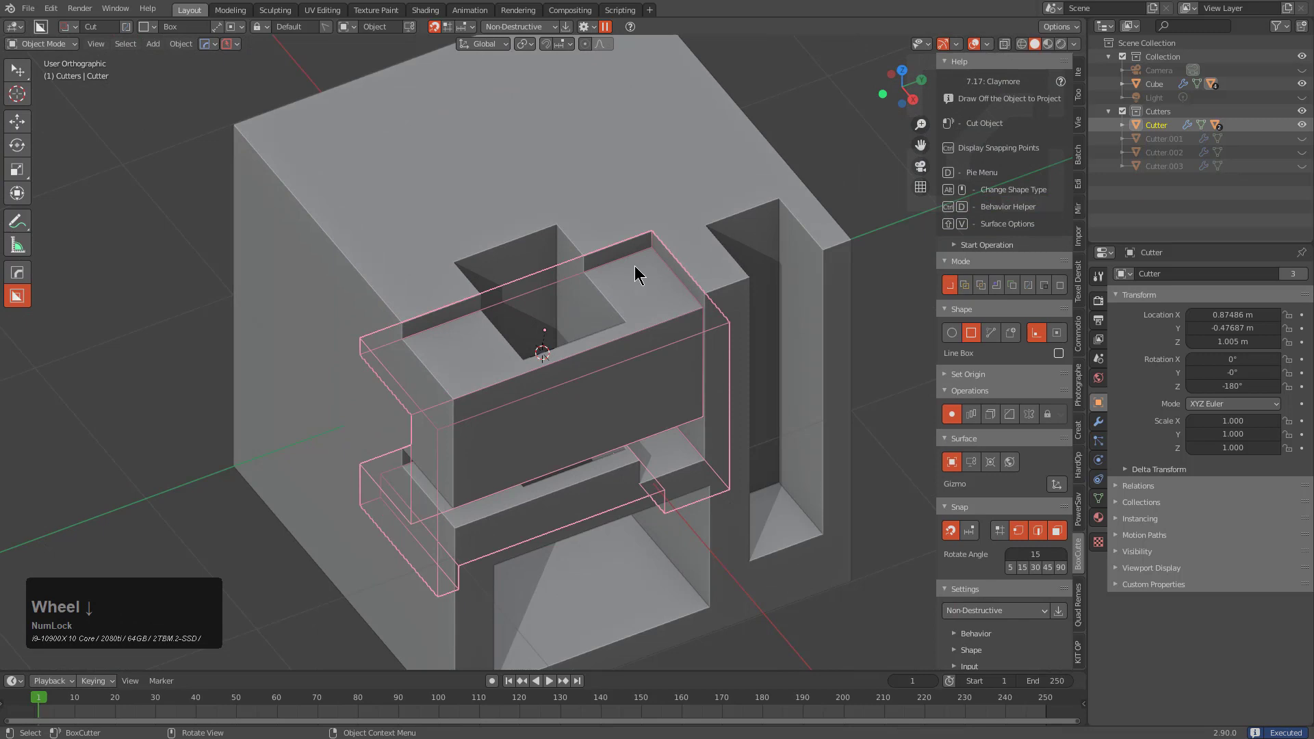
# - Select the cube and cut a round-cornered box about 0.382 deep into its top across the side edge
pyautogui.moveTo(635, 266)
pyautogui.mouseDown(button='middle')
pyautogui.moveTo(651, 273)
pyautogui.moveTo(638, 262)
pyautogui.mouseUp(button='middle')
pyautogui.hotkey('alt', 'w')
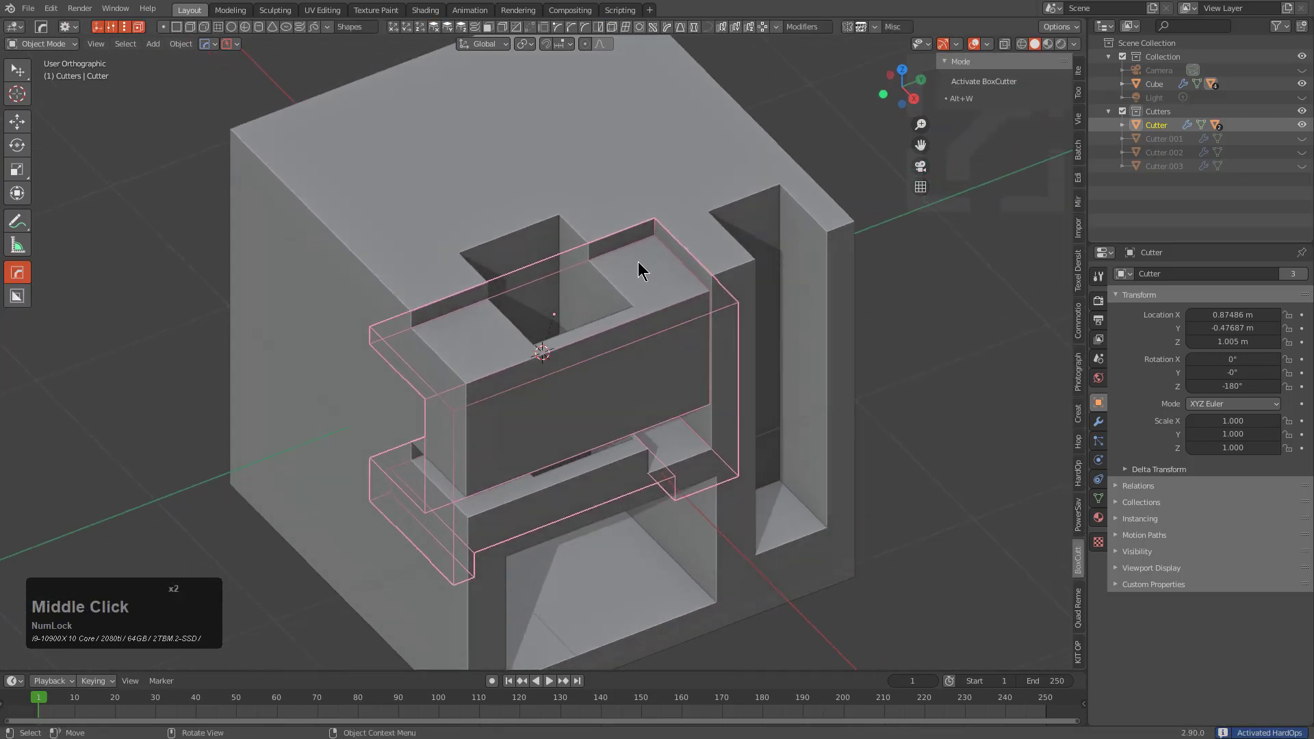
pyautogui.hotkey('alt', 'w')
pyautogui.keyDown('shift'); pyautogui.moveTo(426, 183); pyautogui.dragTo(519, 250, button='middle'); pyautogui.keyUp('shift')
pyautogui.click(518, 251)
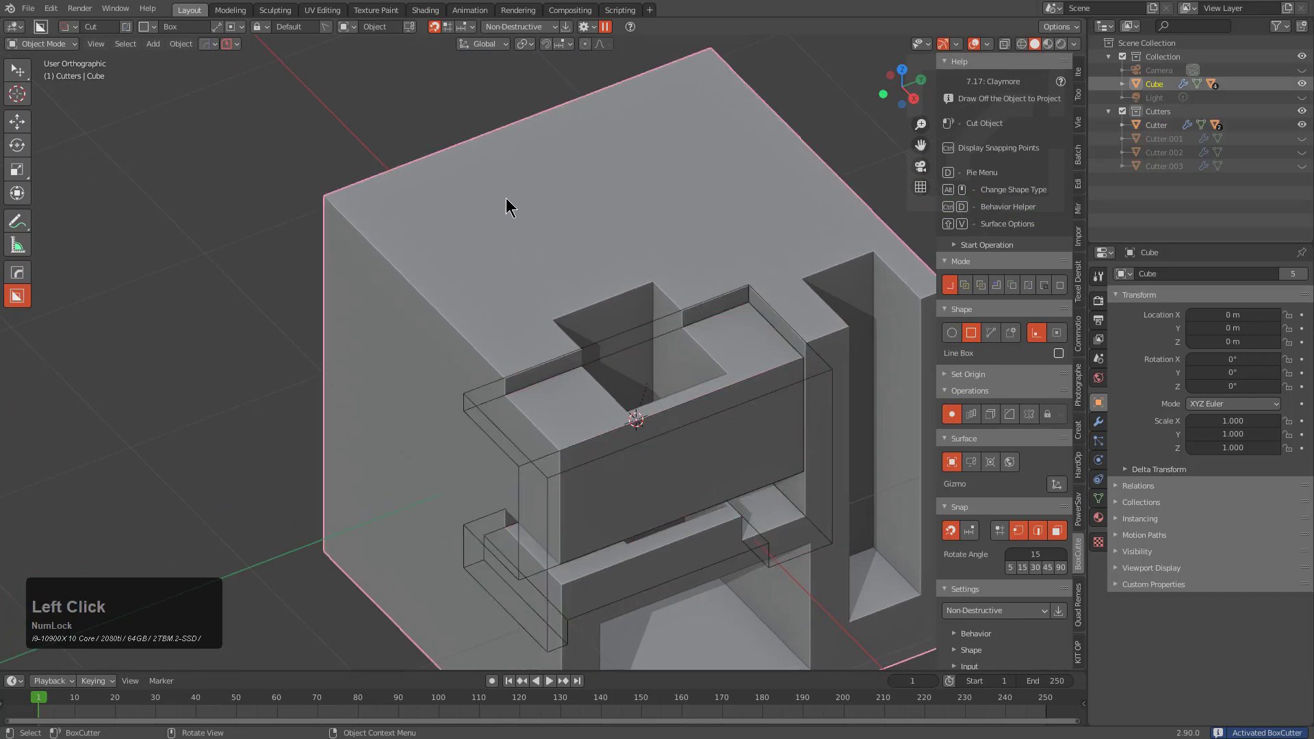
pyautogui.click(549, 172)
pyautogui.moveTo(577, 144); pyautogui.dragTo(368, 363)
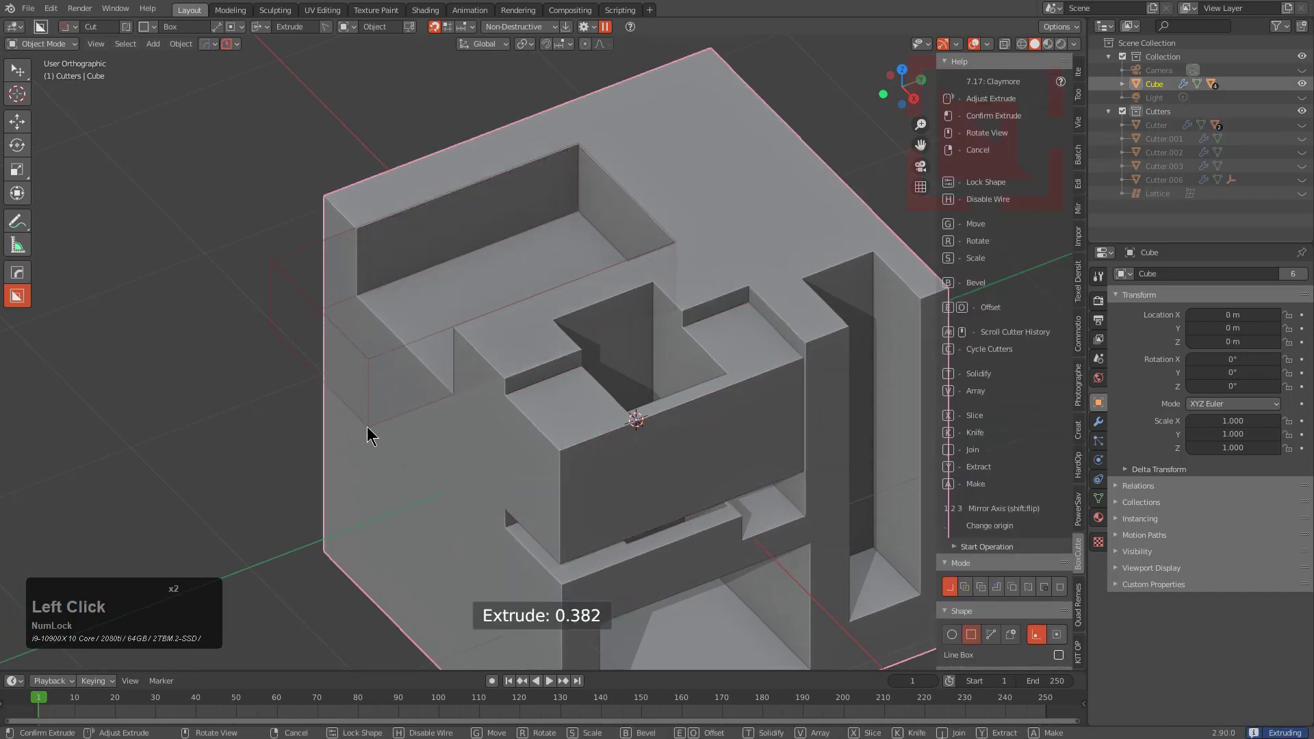
pyautogui.press('b')
pyautogui.scroll(2, 452, 419)
pyautogui.click(537, 278)
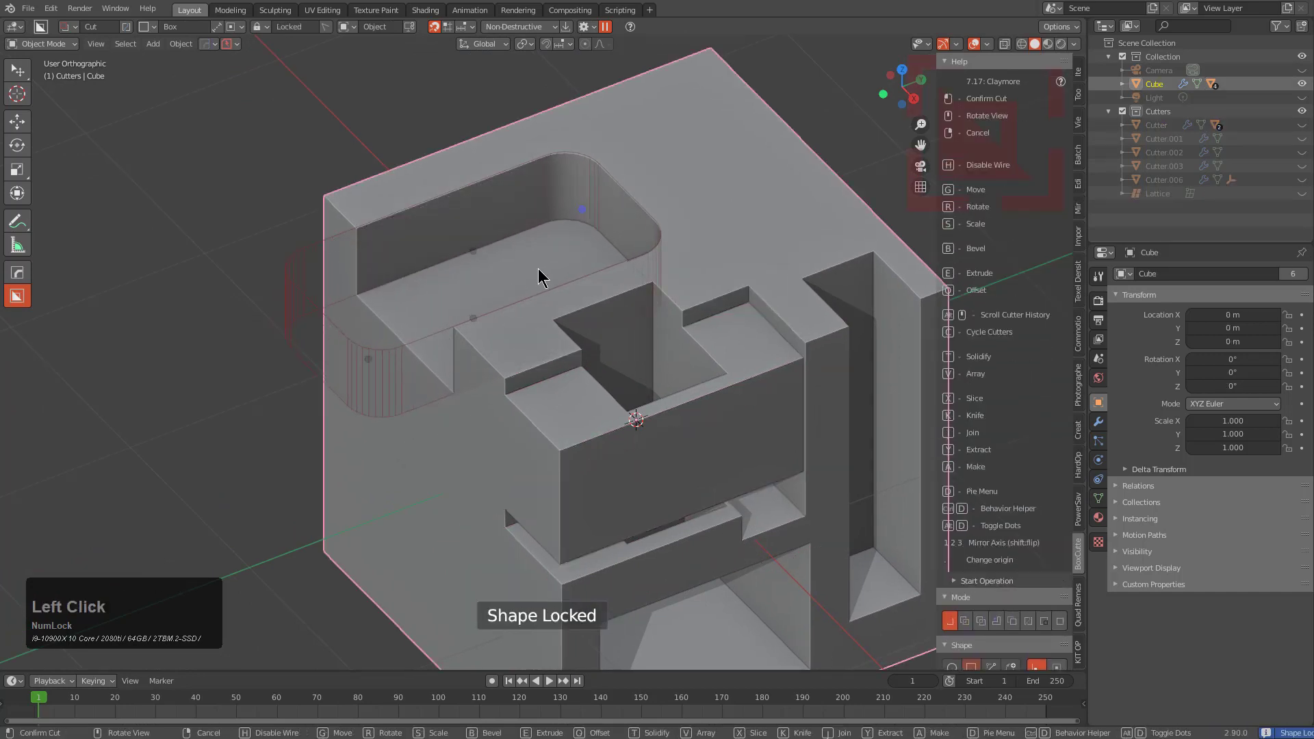
# - Switch to the Hops tool and adjust the corner bevel width of the newly made cutter
pyautogui.hotkey('alt', 'w')
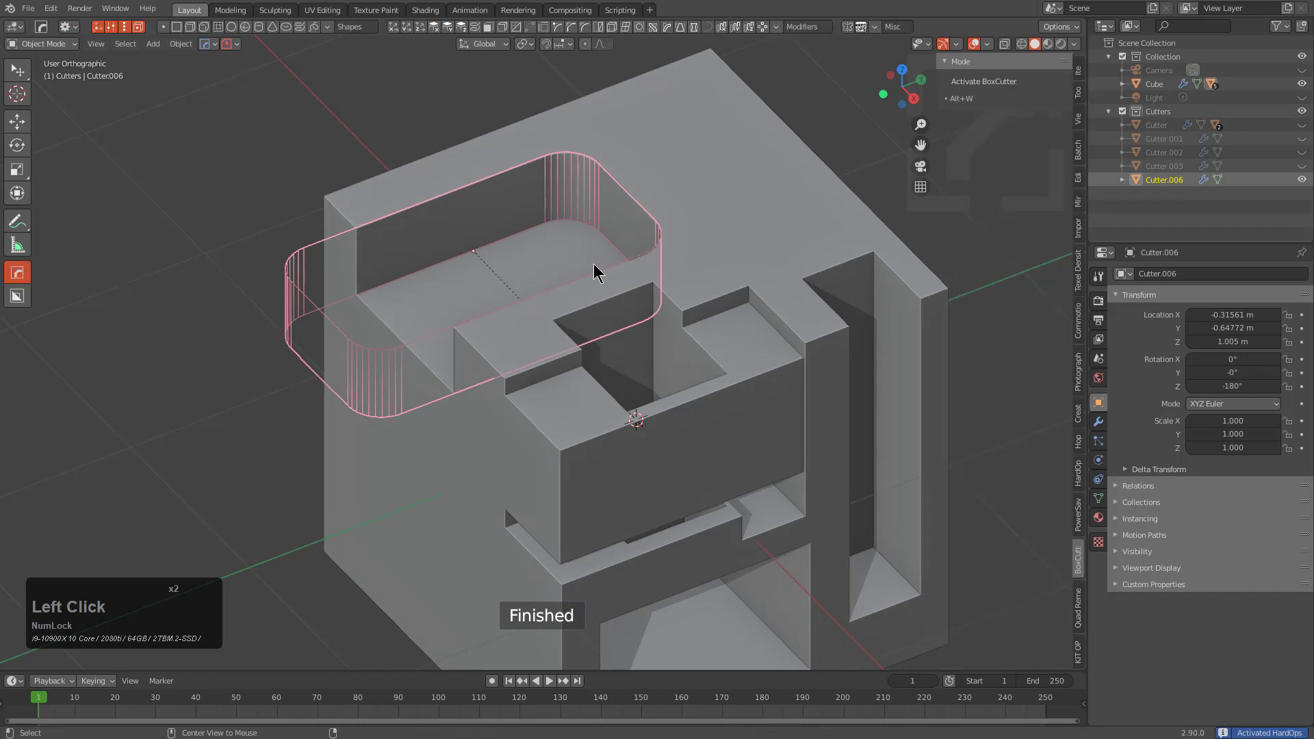
pyautogui.moveTo(596, 271); pyautogui.dragTo(597, 274, button='middle')
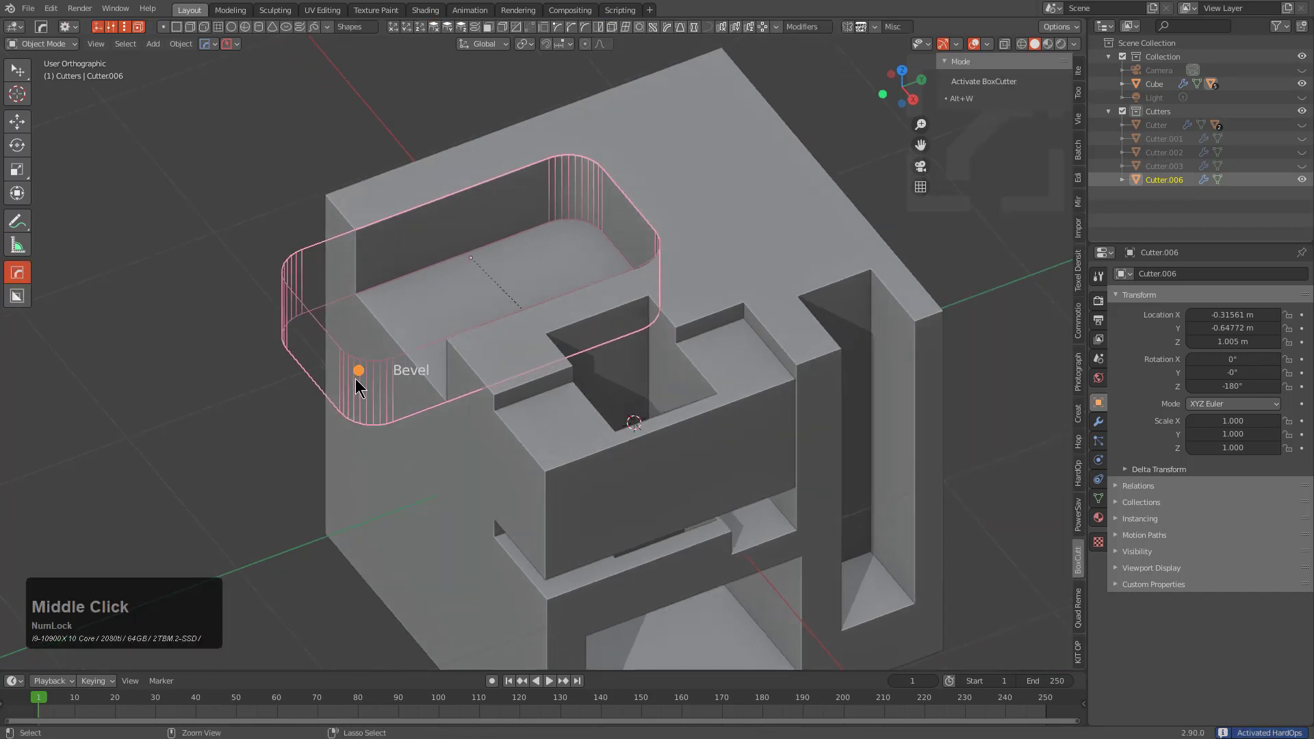
pyautogui.moveTo(357, 380)
pyautogui.mouseDown()
pyautogui.moveTo(285, 329)
pyautogui.moveTo(373, 399)
pyautogui.moveTo(390, 378)
pyautogui.moveTo(370, 396)
pyautogui.mouseUp()
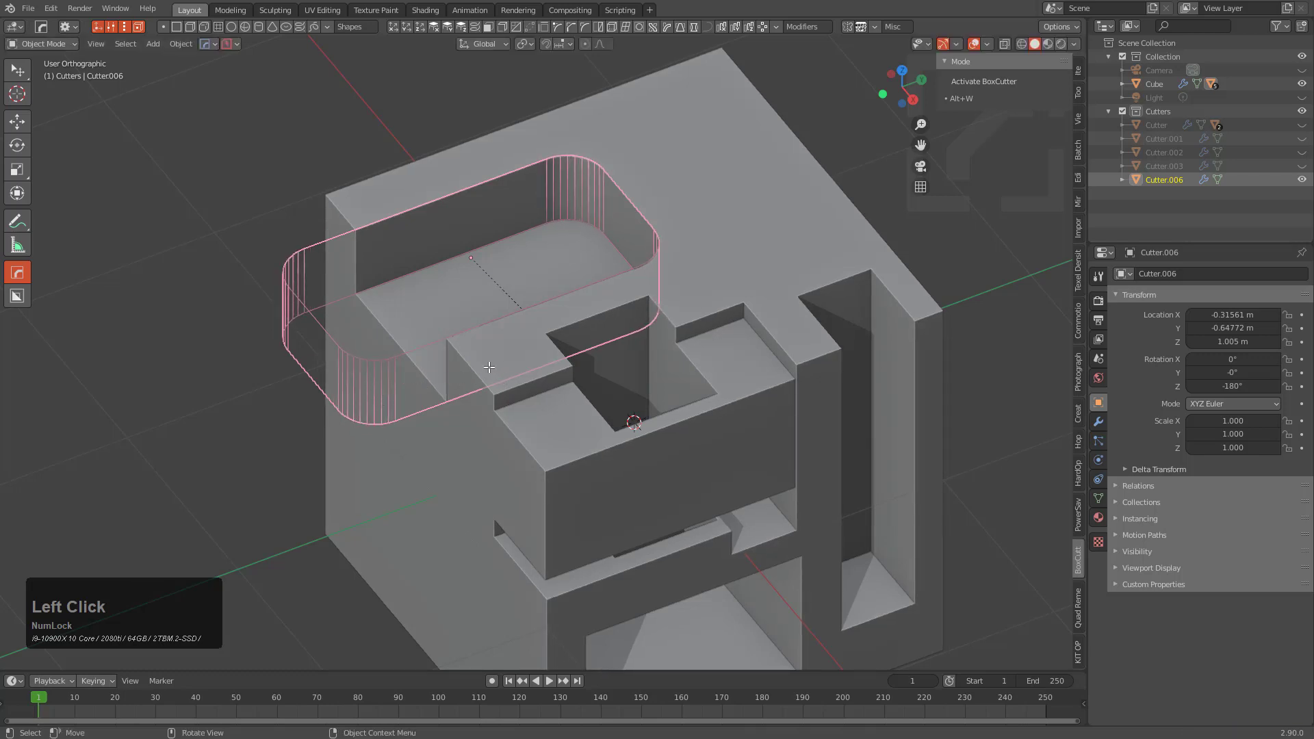
# - In Edit Mode, add a one-segment vertex-group bevel to the bottom face of the rounded cutter and return to Object Mode
pyautogui.press('Tab')
pyautogui.moveTo(489, 367); pyautogui.dragTo(495, 353, button='middle')
pyautogui.hotkey('alt', 'z')
pyautogui.keyDown('alt'); pyautogui.scroll(-1, 496, 353); pyautogui.keyUp('alt')
pyautogui.press('3')
pyautogui.click(487, 316)
pyautogui.press('q')
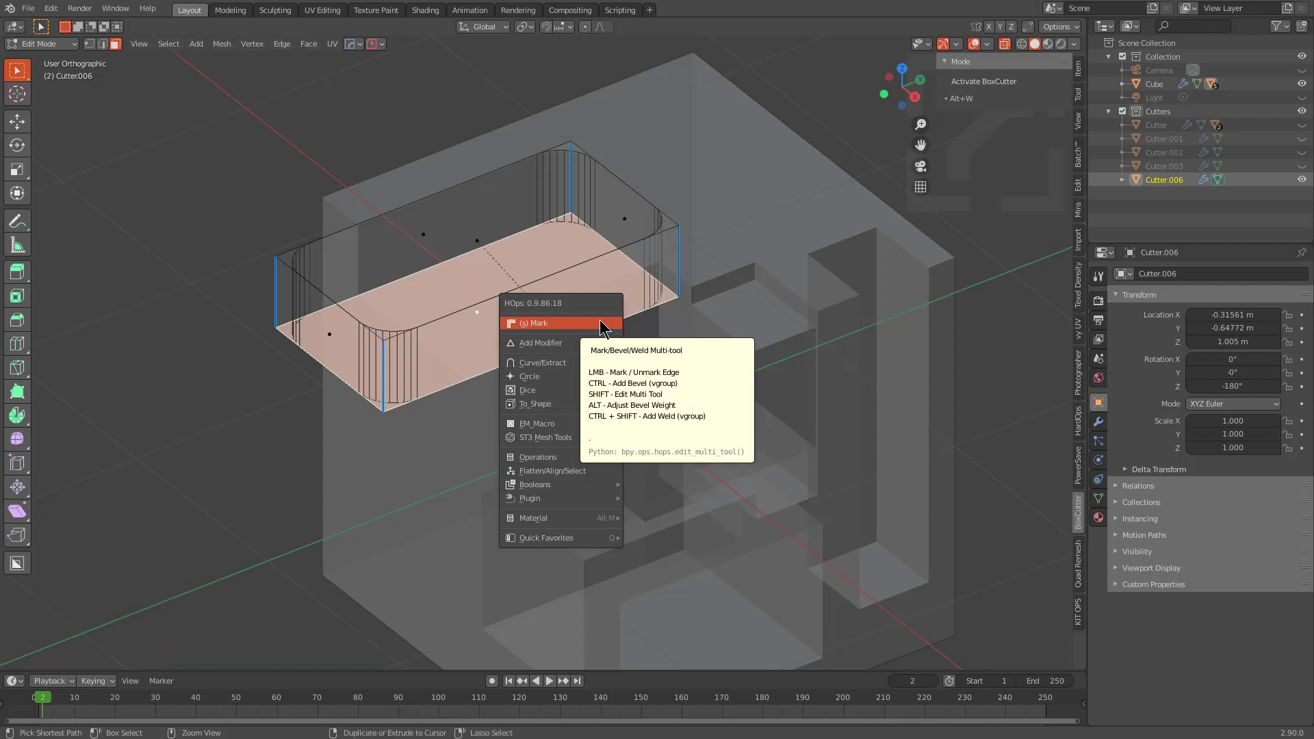
pyautogui.keyDown('ctrl'); pyautogui.click(599, 322); pyautogui.keyUp('ctrl')
pyautogui.scroll(-6, 538, 322)
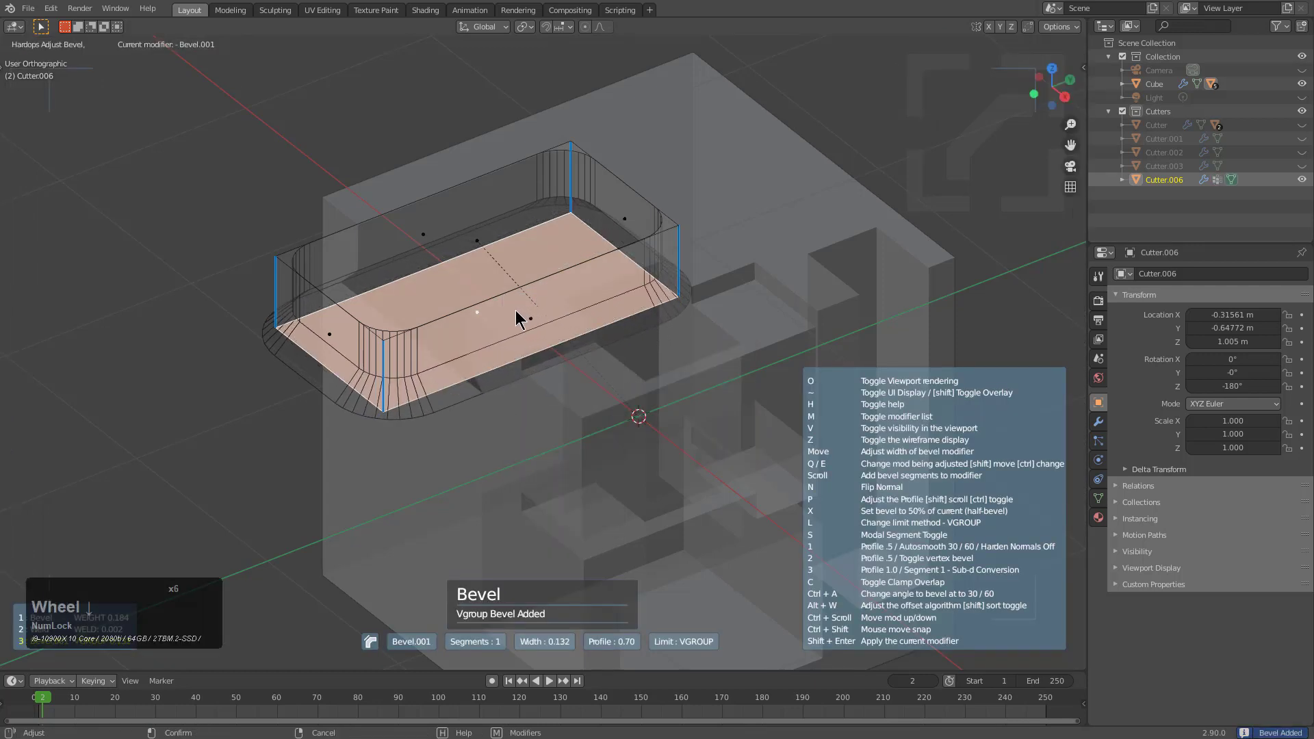
pyautogui.click(526, 314)
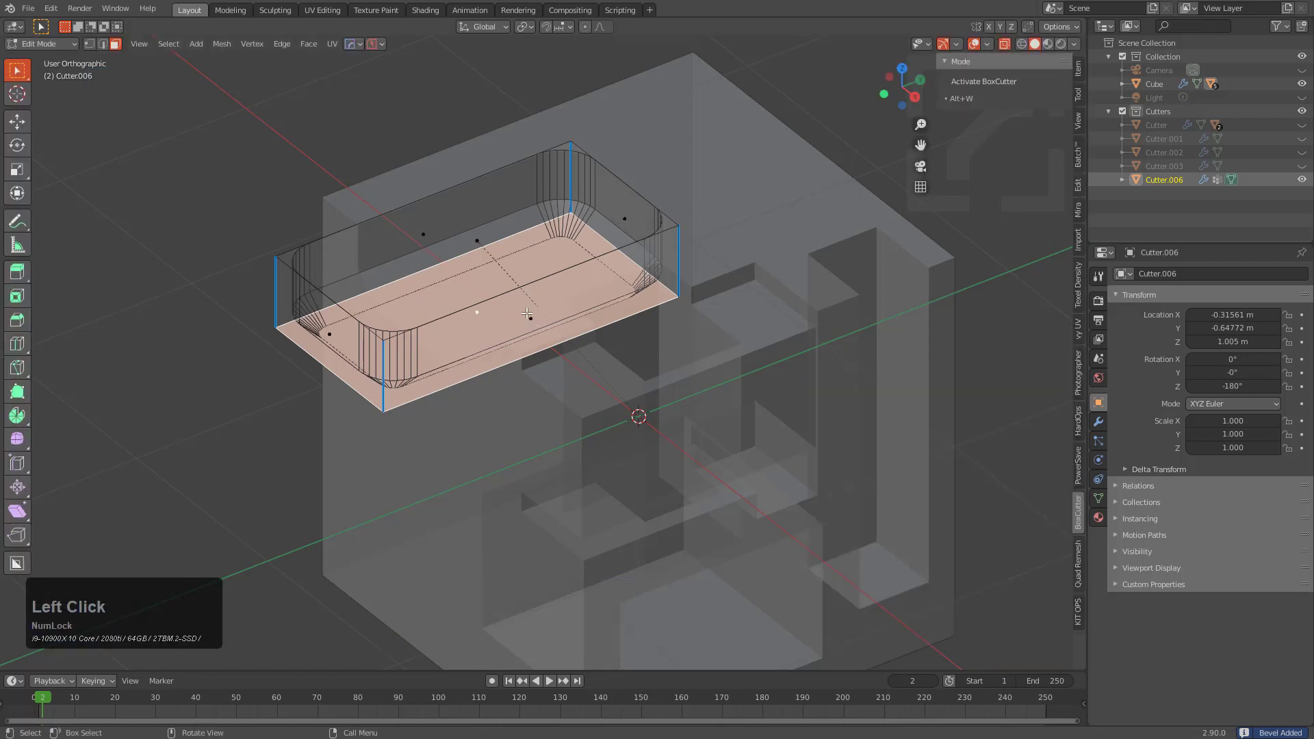
pyautogui.moveTo(526, 314)
pyautogui.mouseDown(button='middle')
pyautogui.moveTo(523, 346)
pyautogui.moveTo(531, 329)
pyautogui.mouseUp(button='middle')
pyautogui.scroll(-2, 527, 323)
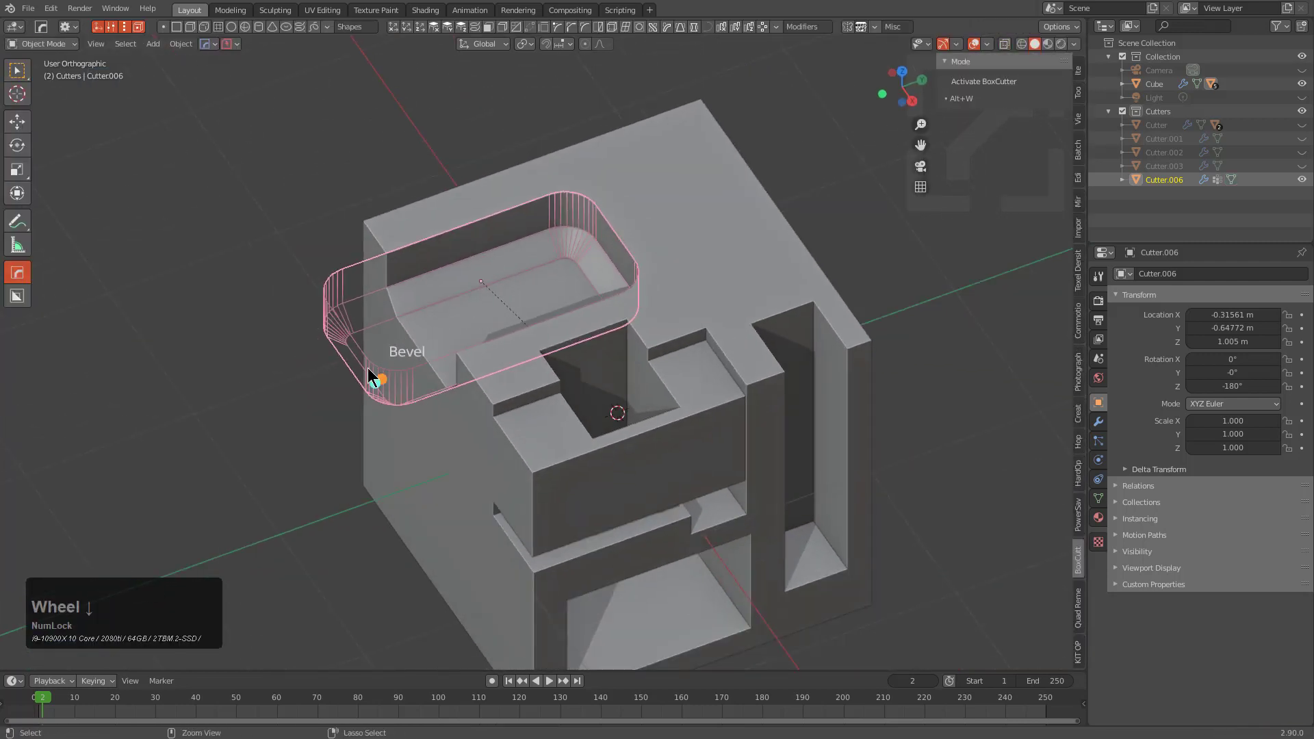
# - Adjust the rounded cutter's bevels through their dots, setting the corner bevel width to about 0.257
pyautogui.moveTo(360, 387); pyautogui.dragTo(393, 404)
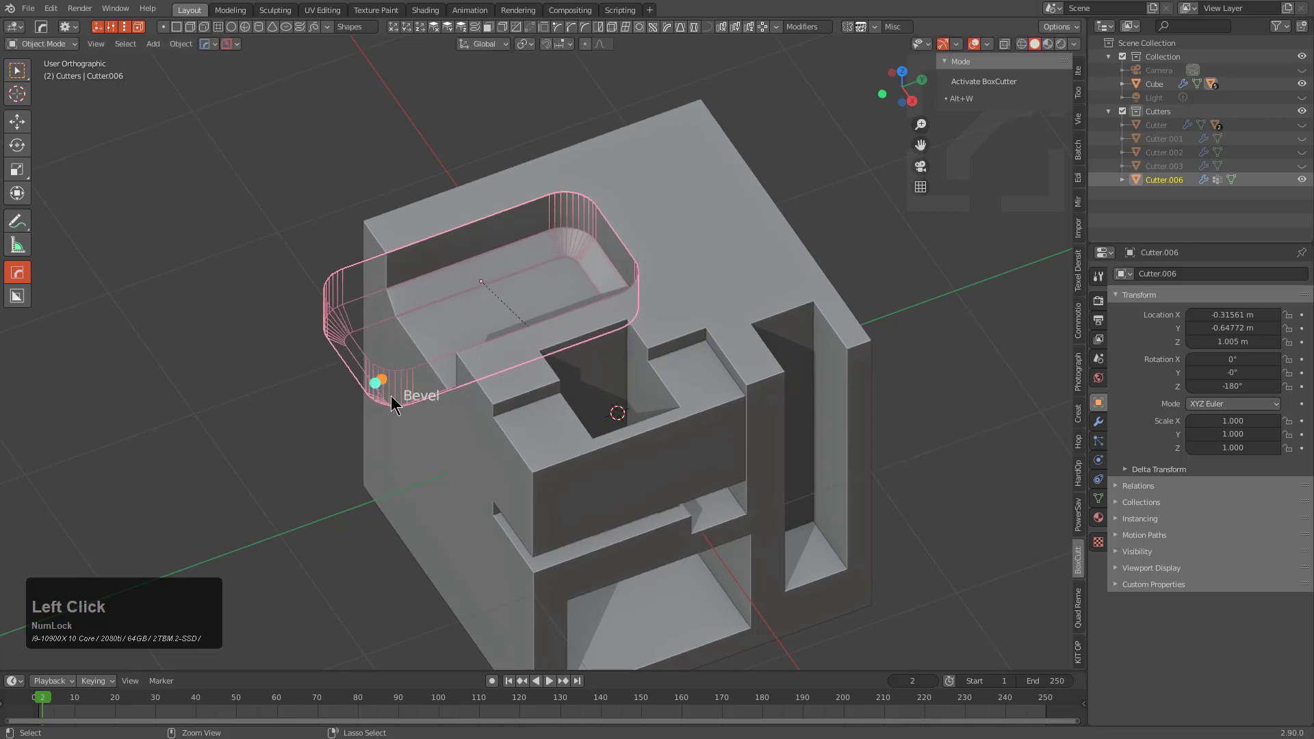
pyautogui.click(385, 391)
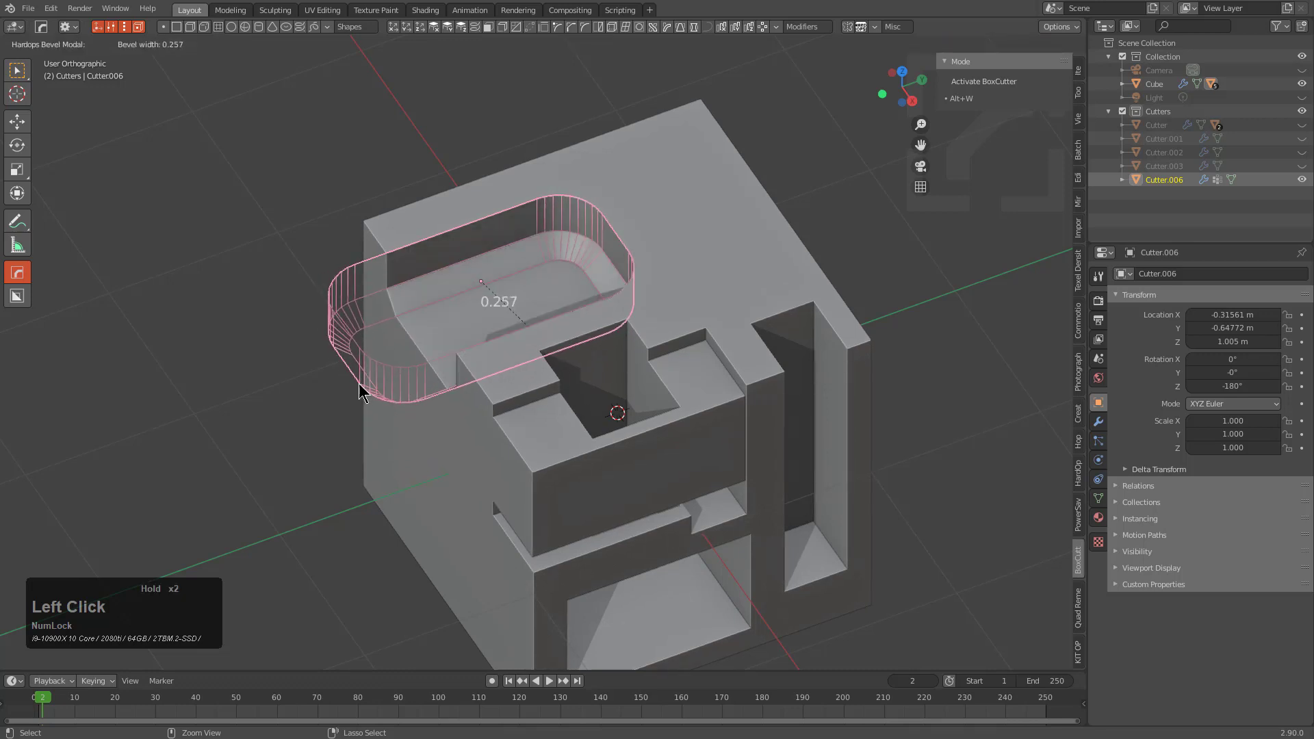
pyautogui.click(360, 391)
# - Select the cube, switch to BoxCutter and cut a box about 0.452 deep into its top, across the edge opposite the rounded cut
pyautogui.moveTo(550, 310); pyautogui.dragTo(620, 316, button='middle')
pyautogui.click(640, 341)
pyautogui.scroll(2, 623, 305)
pyautogui.moveTo(637, 277); pyautogui.dragTo(614, 385)
pyautogui.rightClick(614, 384)
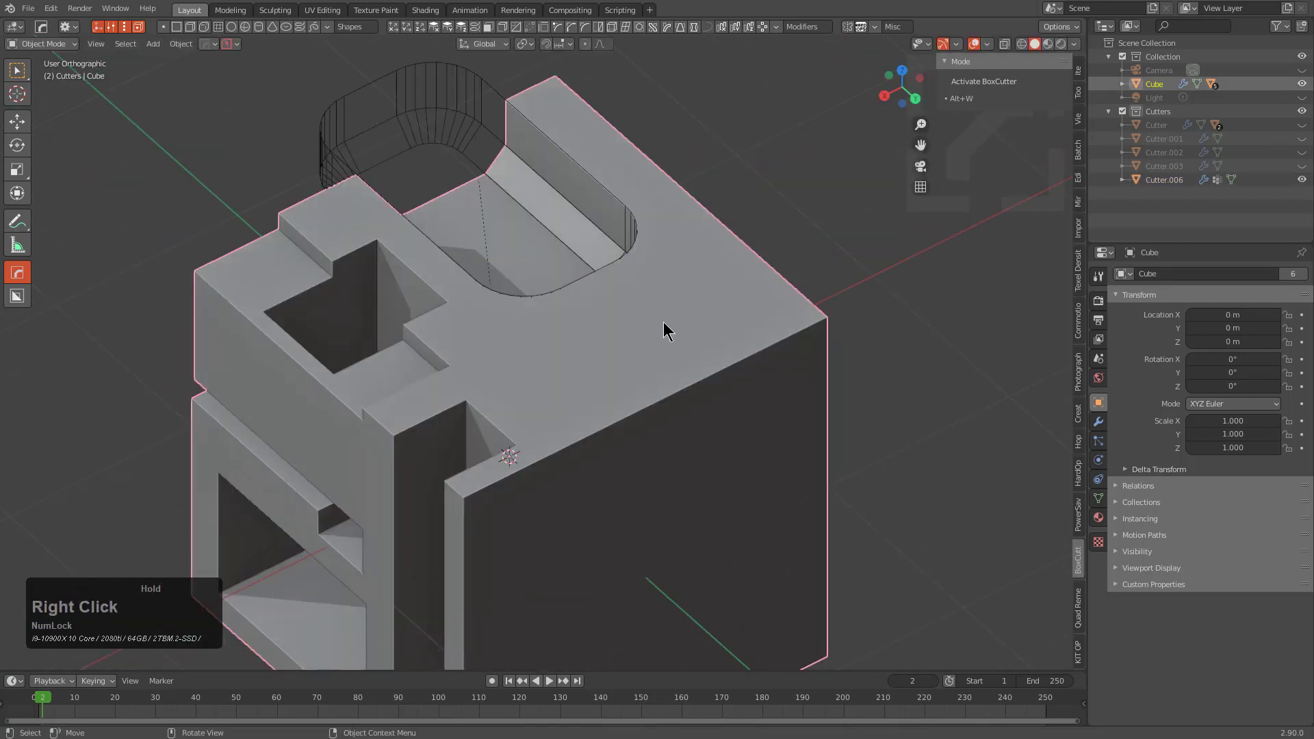
pyautogui.hotkey('alt', 'w')
pyautogui.moveTo(630, 321); pyautogui.dragTo(675, 525)
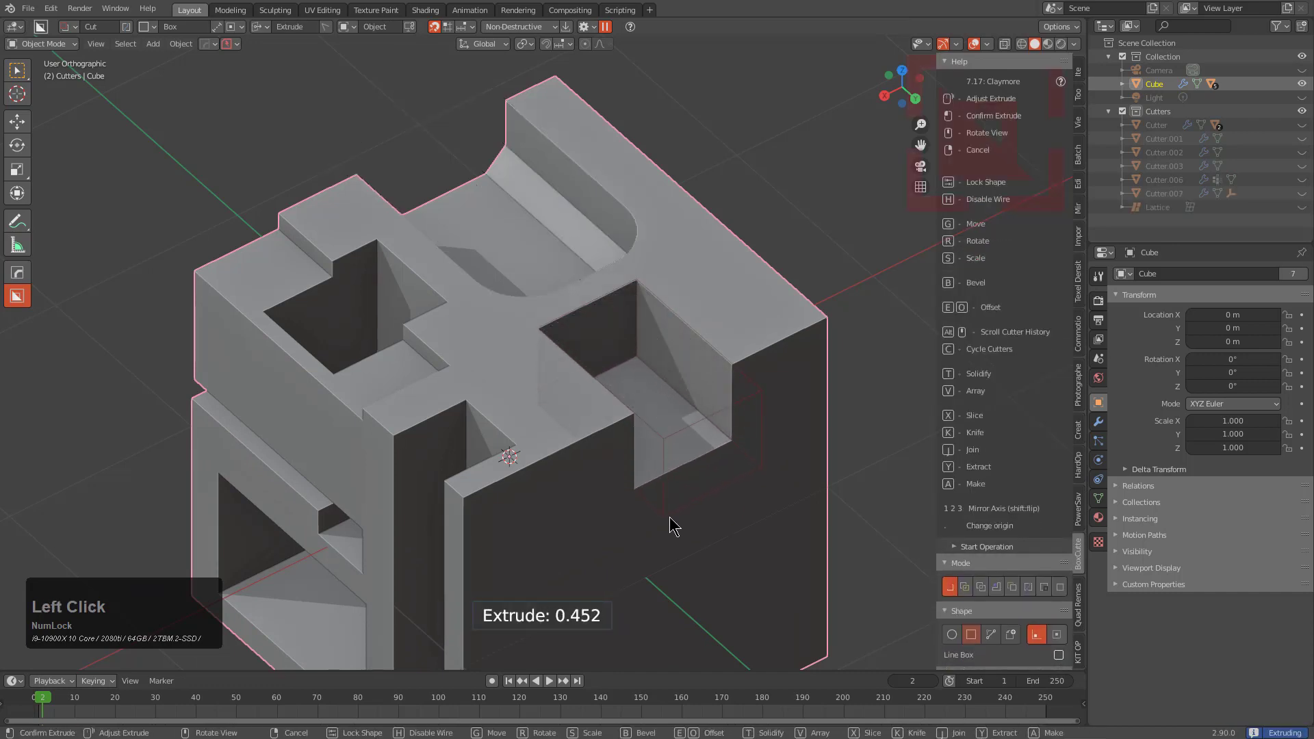
# - Bevel the new box cut's vertical corners and bottom edges, and finalize the cut
pyautogui.press('b')
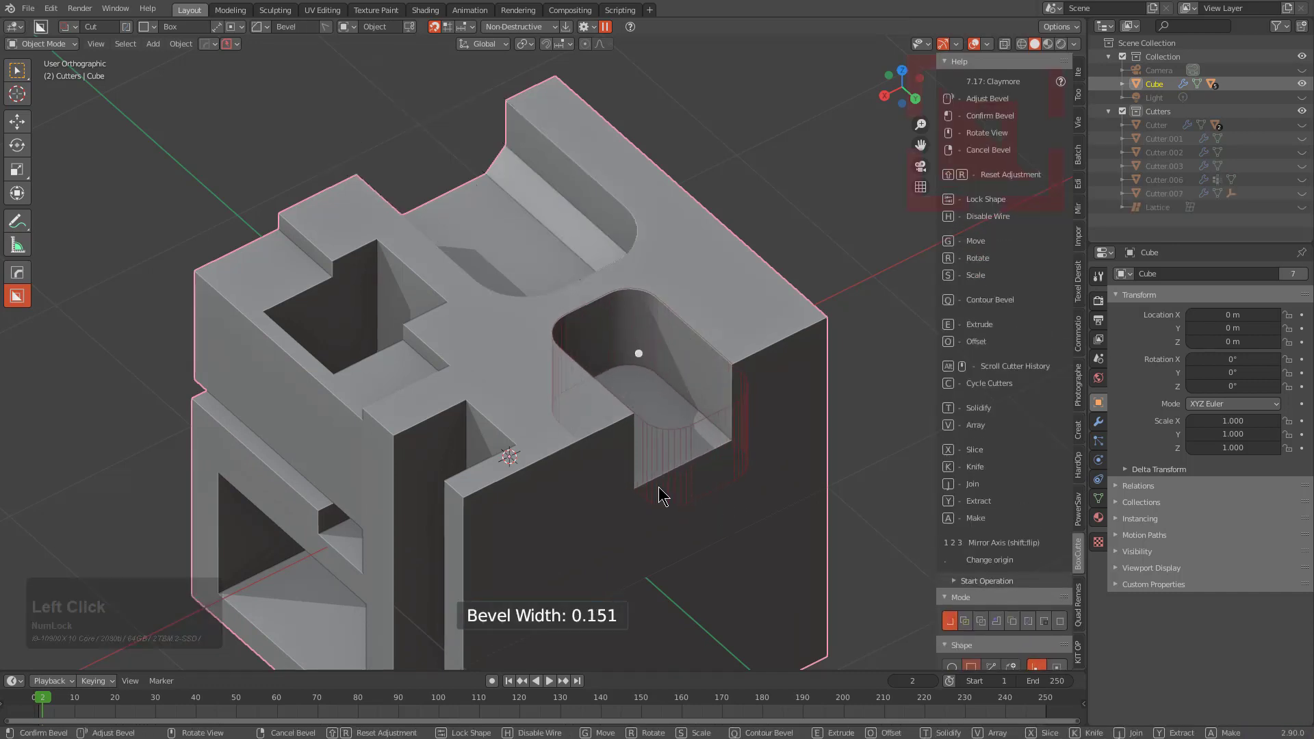
pyautogui.click(740, 412)
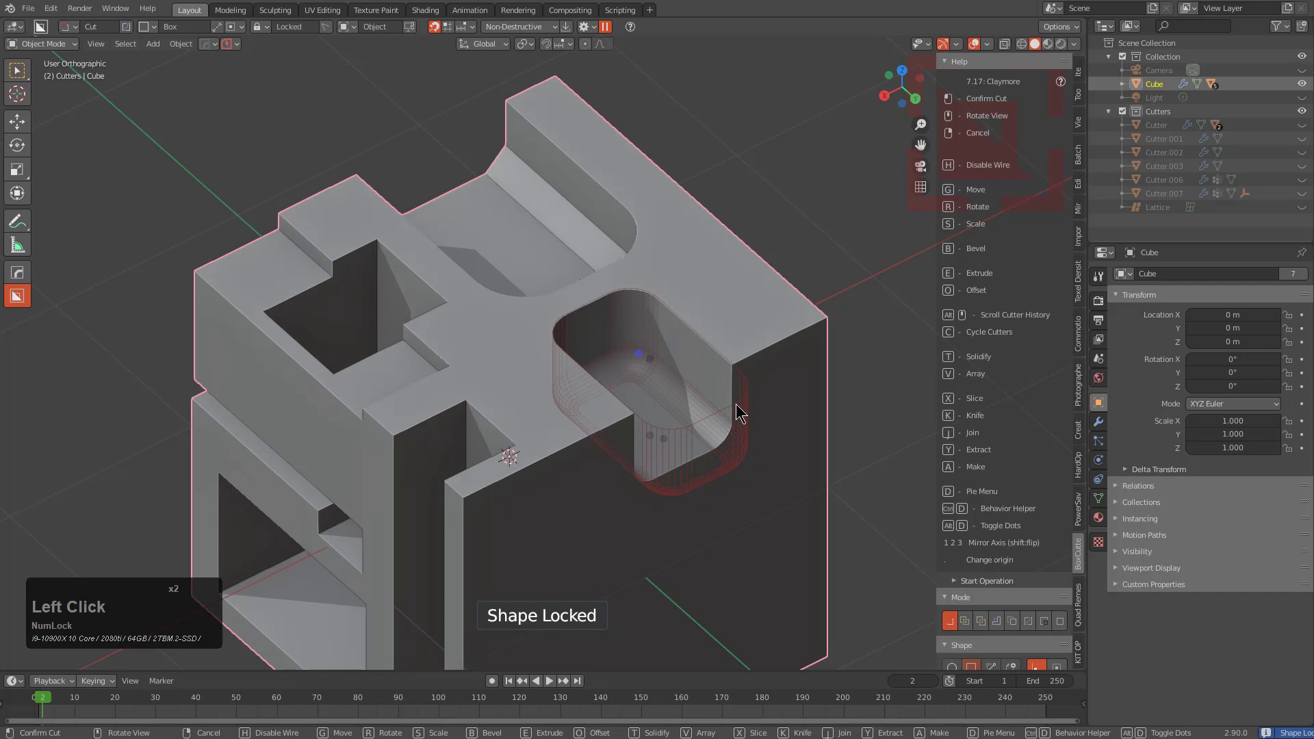
pyautogui.moveTo(740, 412); pyautogui.dragTo(581, 351, button='middle')
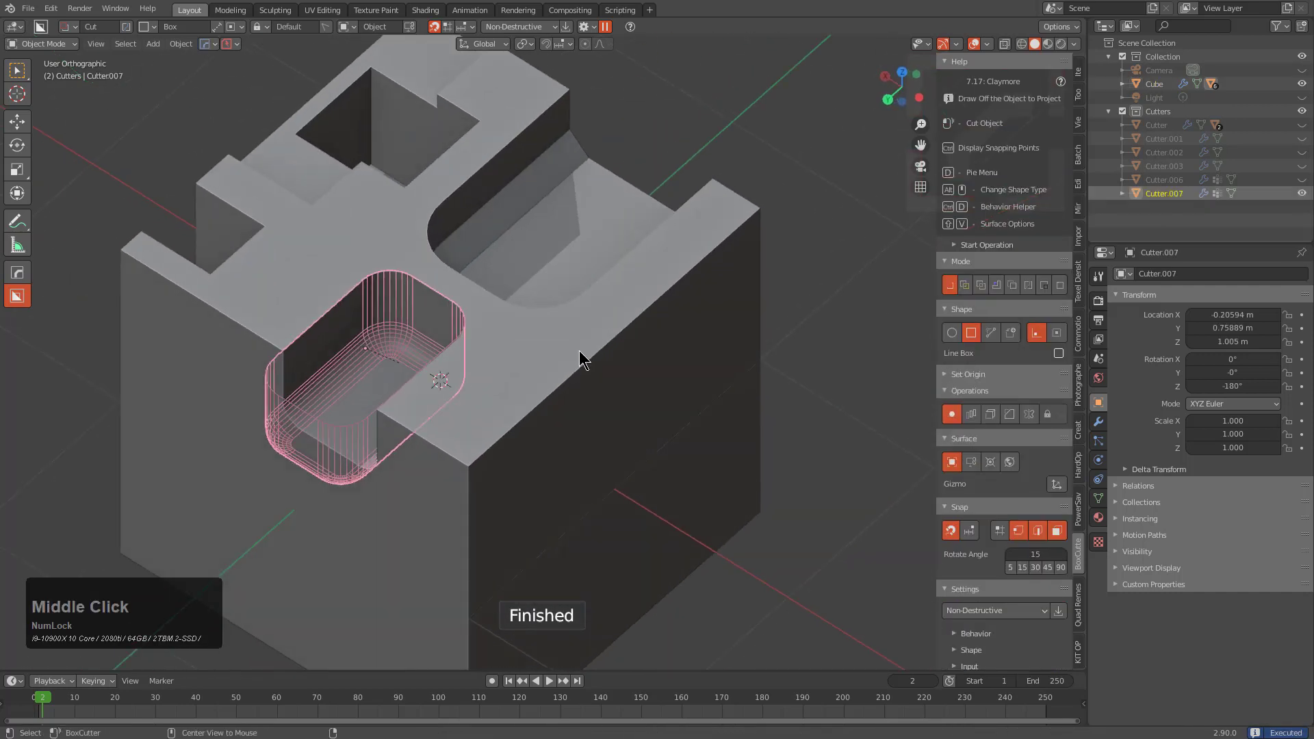
# - Switch to the Hops tool and reduce the new cutter's bottom bevel to a single segment in its bevel settings
pyautogui.hotkey('alt', 'w')
pyautogui.moveTo(401, 252)
pyautogui.mouseDown()
pyautogui.moveTo(384, 249)
pyautogui.moveTo(383, 268)
pyautogui.moveTo(379, 191)
pyautogui.moveTo(397, 266)
pyautogui.mouseUp()
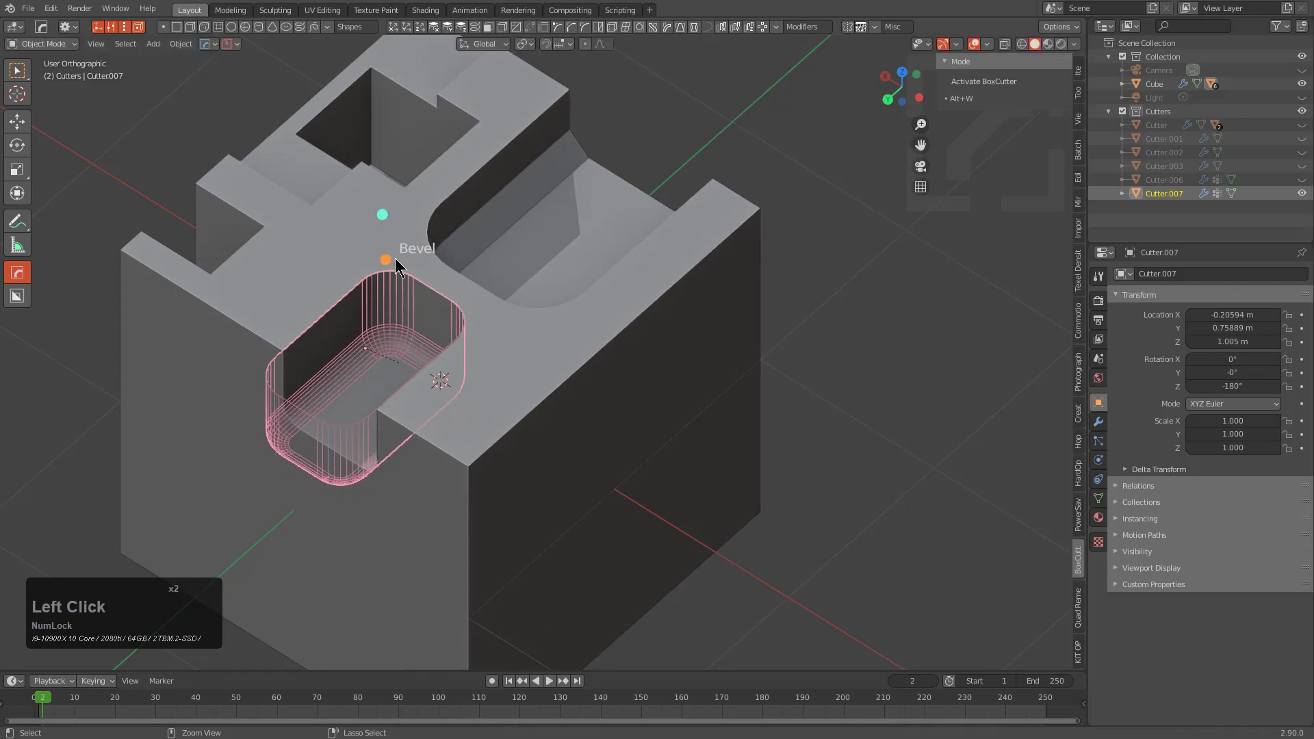
pyautogui.rightClick(386, 222)
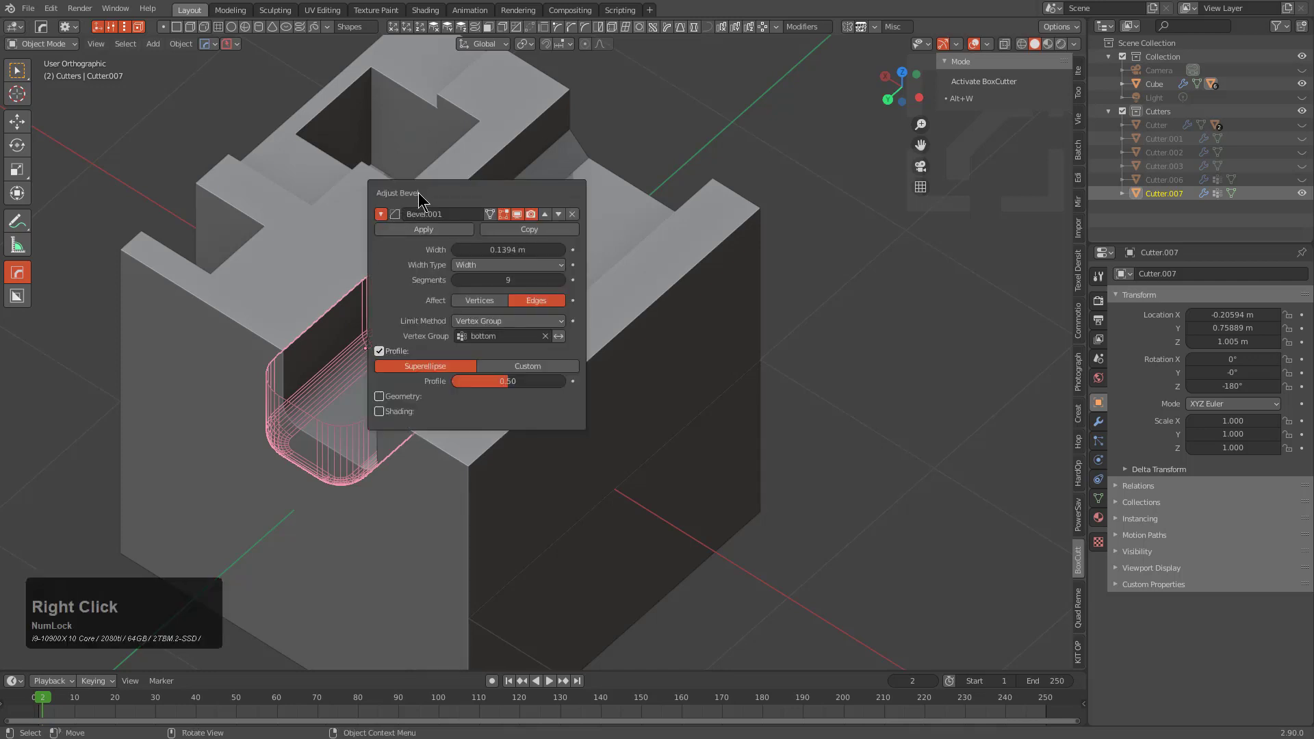
pyautogui.moveTo(419, 199); pyautogui.dragTo(542, 160)
pyautogui.moveTo(631, 242); pyautogui.dragTo(583, 242)
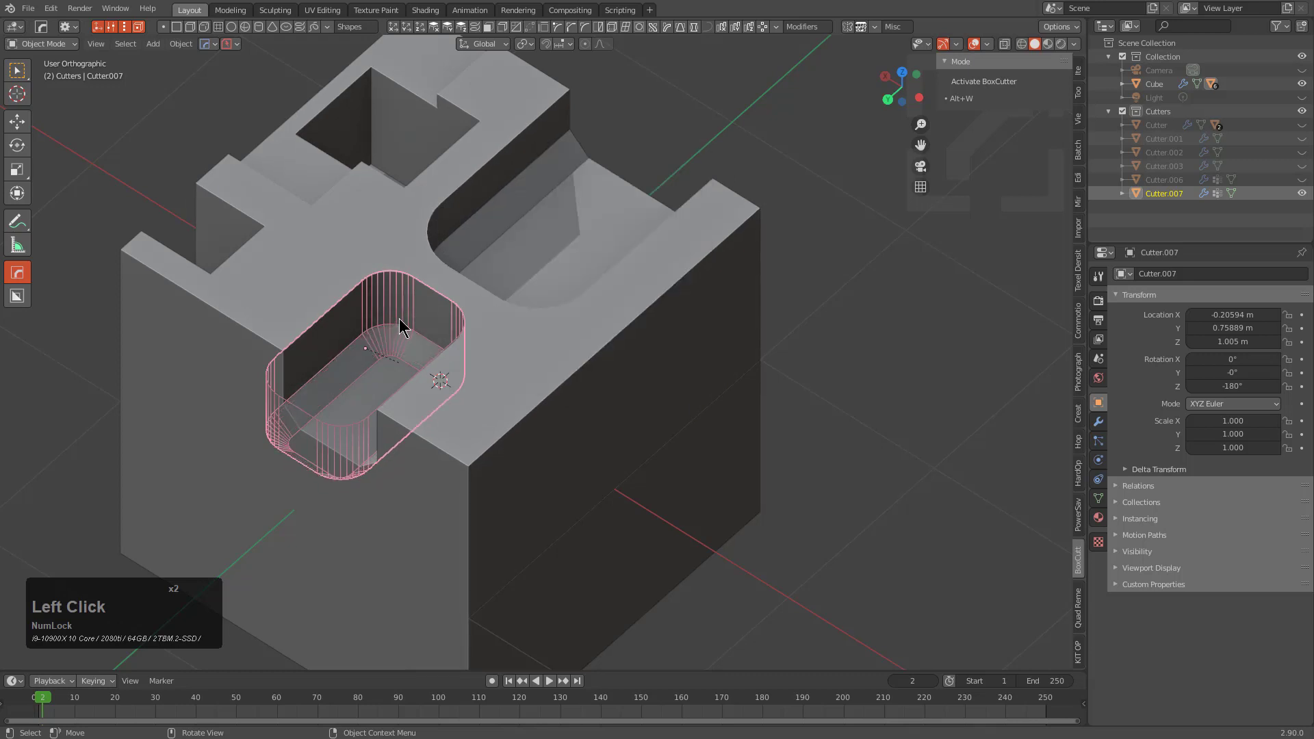
# - Adjust the cutter's bottom bevel width, lower the corner bevel's segment count and adjust the corner bevel width
pyautogui.moveTo(385, 217); pyautogui.dragTo(378, 260)
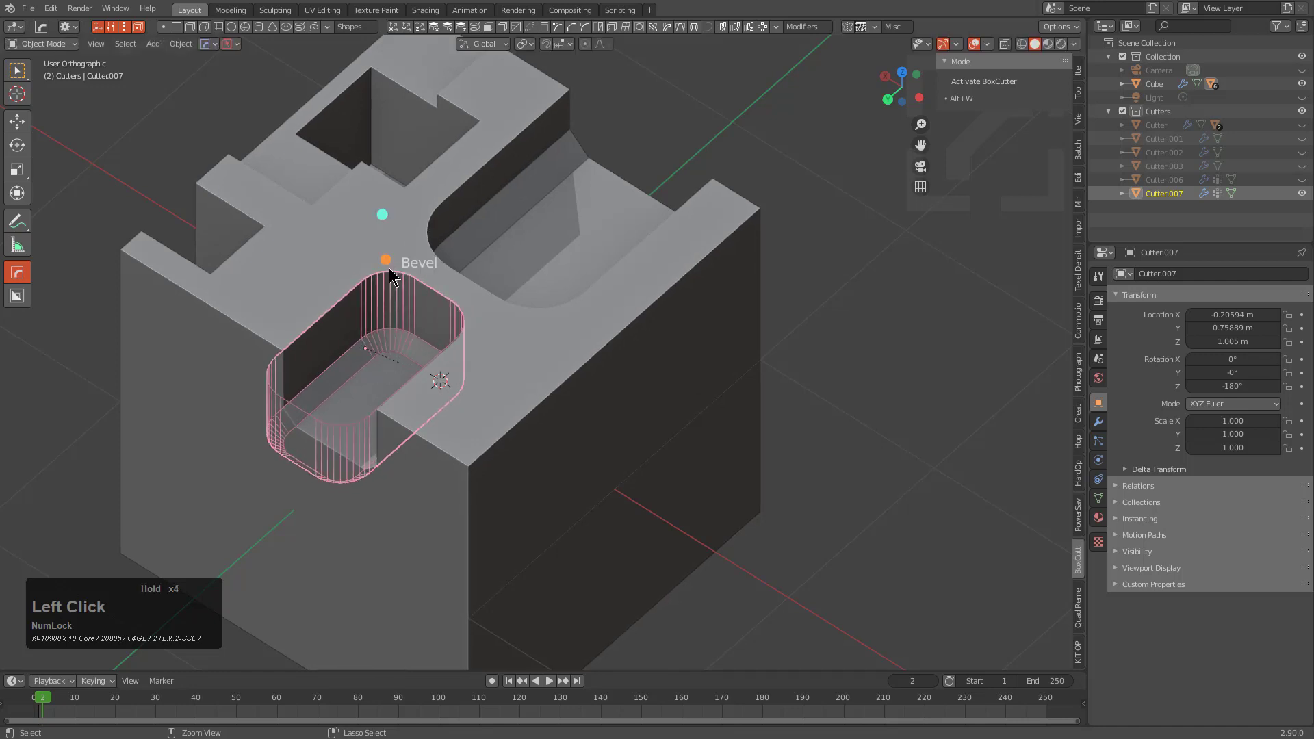
pyautogui.rightClick(391, 269)
pyautogui.moveTo(507, 327); pyautogui.dragTo(477, 327)
pyautogui.moveTo(380, 263)
pyautogui.mouseDown()
pyautogui.moveTo(390, 285)
pyautogui.moveTo(381, 219)
pyautogui.moveTo(383, 247)
pyautogui.mouseUp()
# - Select the cube and use BoxCutter in Inset mode to draw a box about 1.074 deep over its lower vertical corner
pyautogui.moveTo(546, 311); pyautogui.dragTo(733, 364, button='middle')
pyautogui.click(610, 381)
pyautogui.moveTo(610, 381); pyautogui.dragTo(715, 277, button='middle')
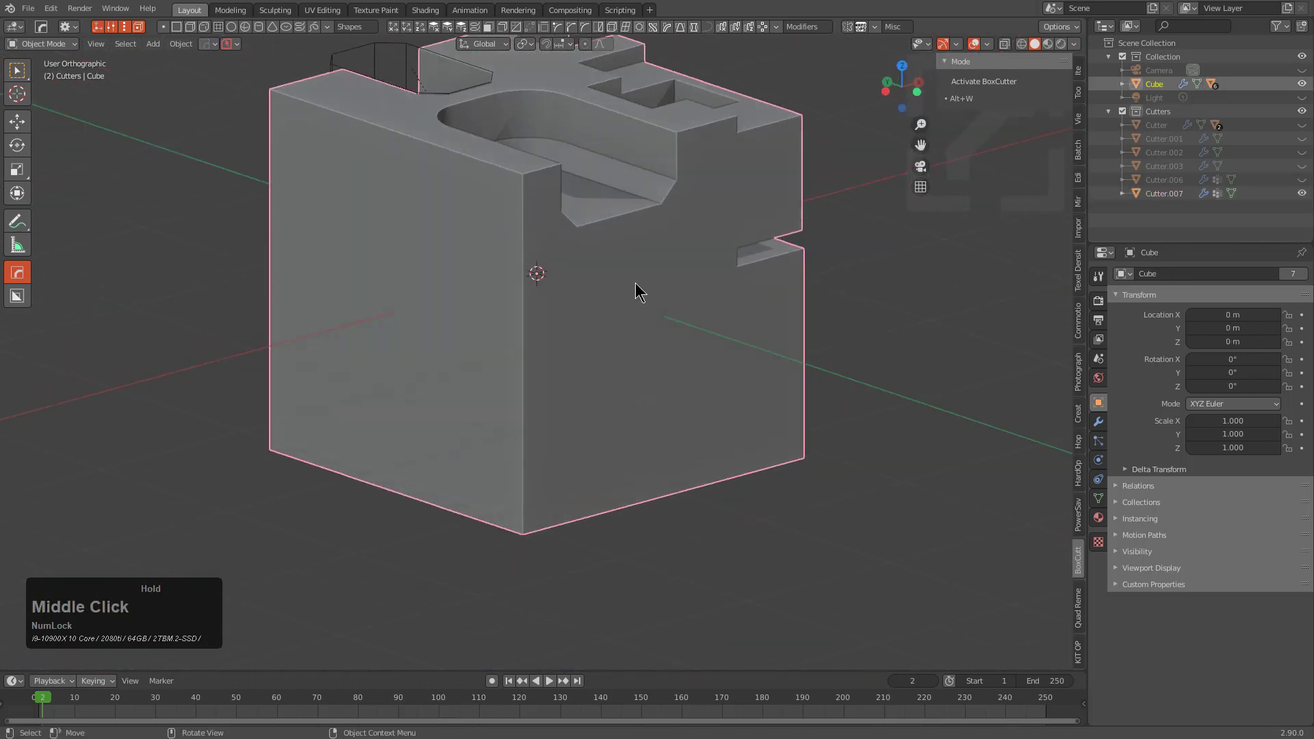
pyautogui.moveTo(636, 287); pyautogui.dragTo(516, 467)
pyautogui.rightClick(516, 467)
pyautogui.hotkey('alt', 'w')
pyautogui.moveTo(649, 278)
pyautogui.mouseDown()
pyautogui.moveTo(499, 543)
pyautogui.moveTo(455, 553)
pyautogui.mouseUp()
pyautogui.press('x')
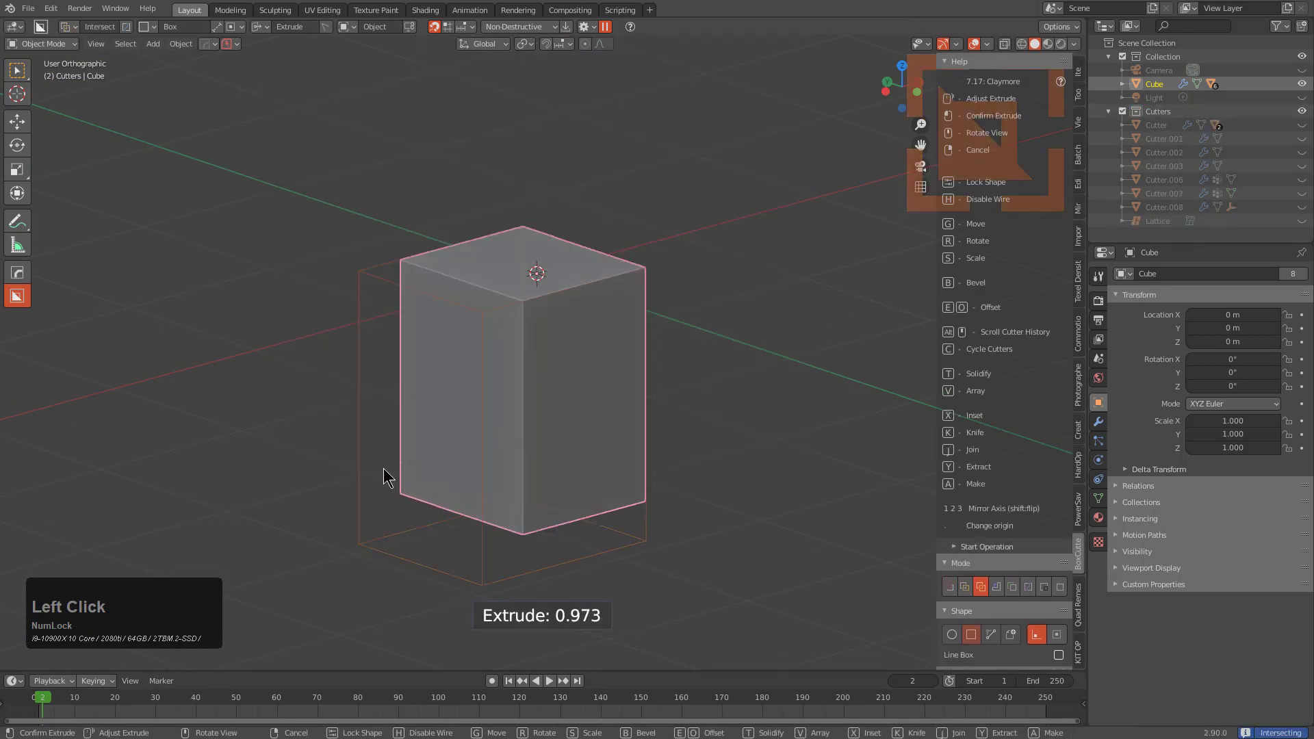
pyautogui.press('x')
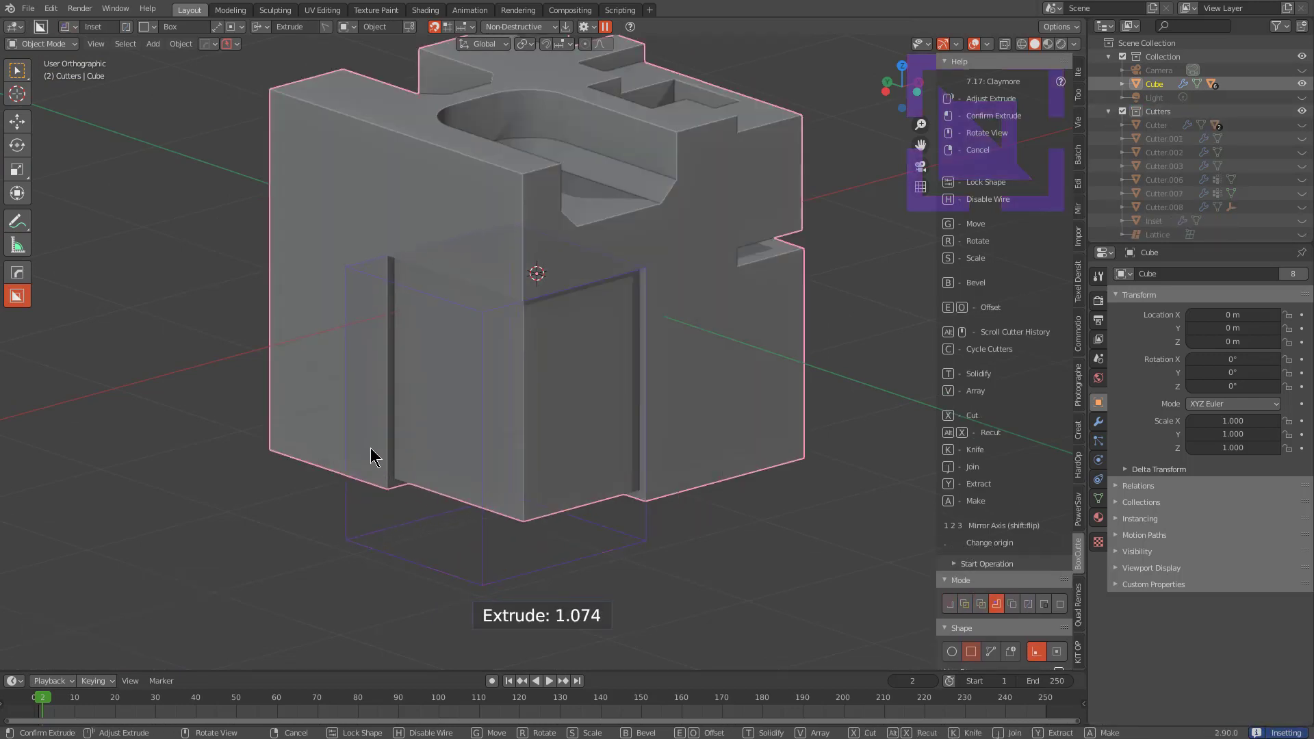
pyautogui.click(371, 448)
# - Set the inset's thickness to about -0.245 and apply the inset cut
pyautogui.click(291, 409)
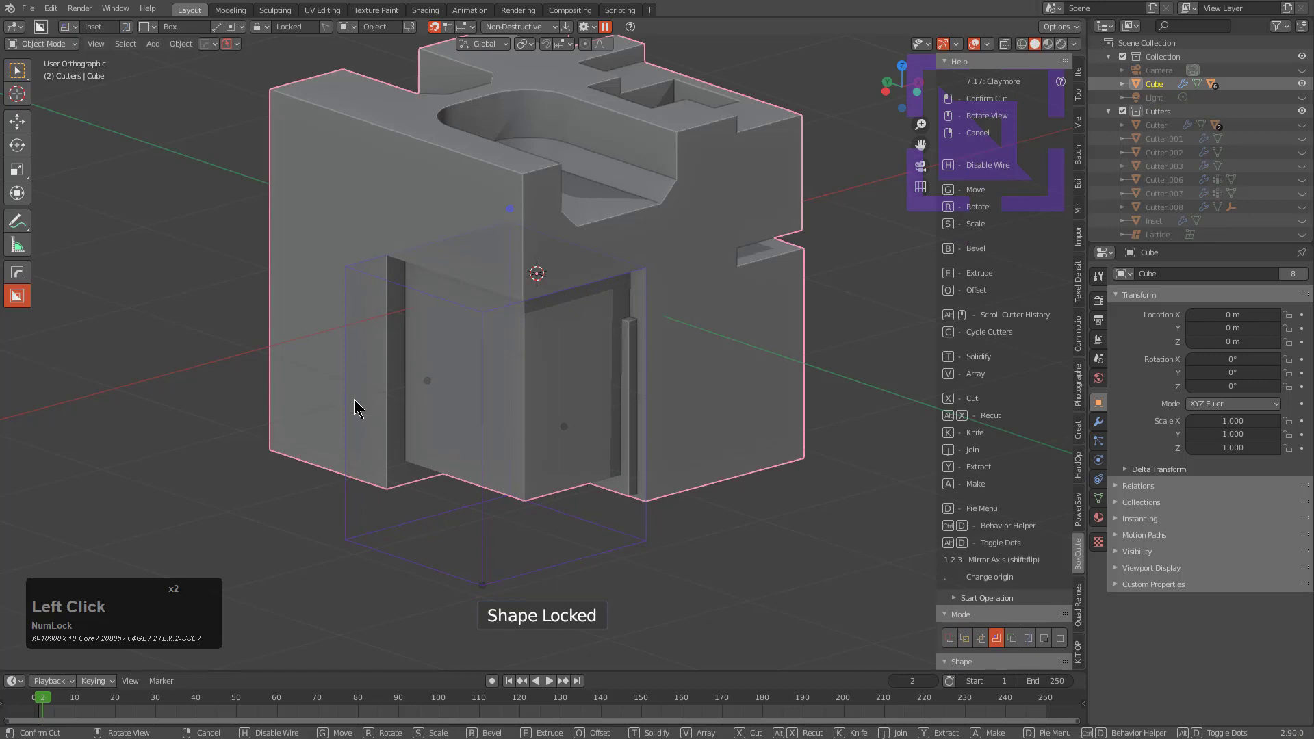
pyautogui.click(383, 404)
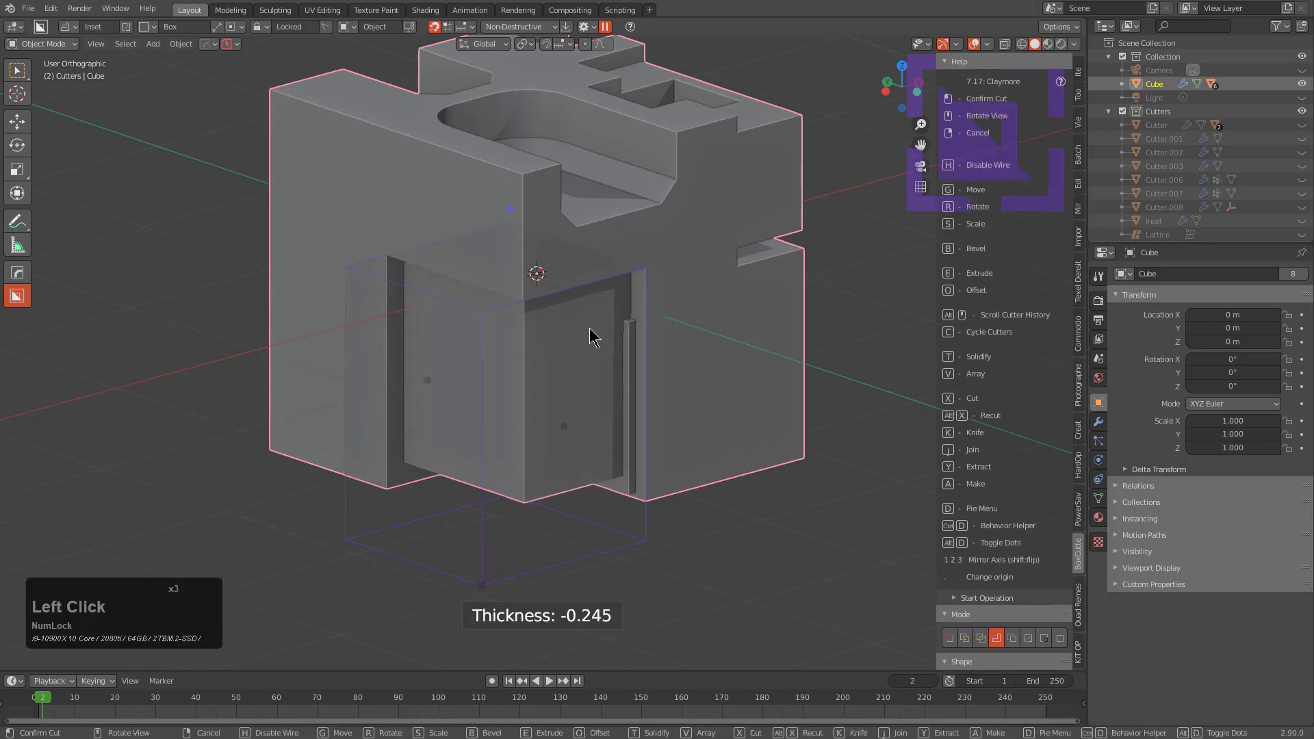
pyautogui.press('shift')
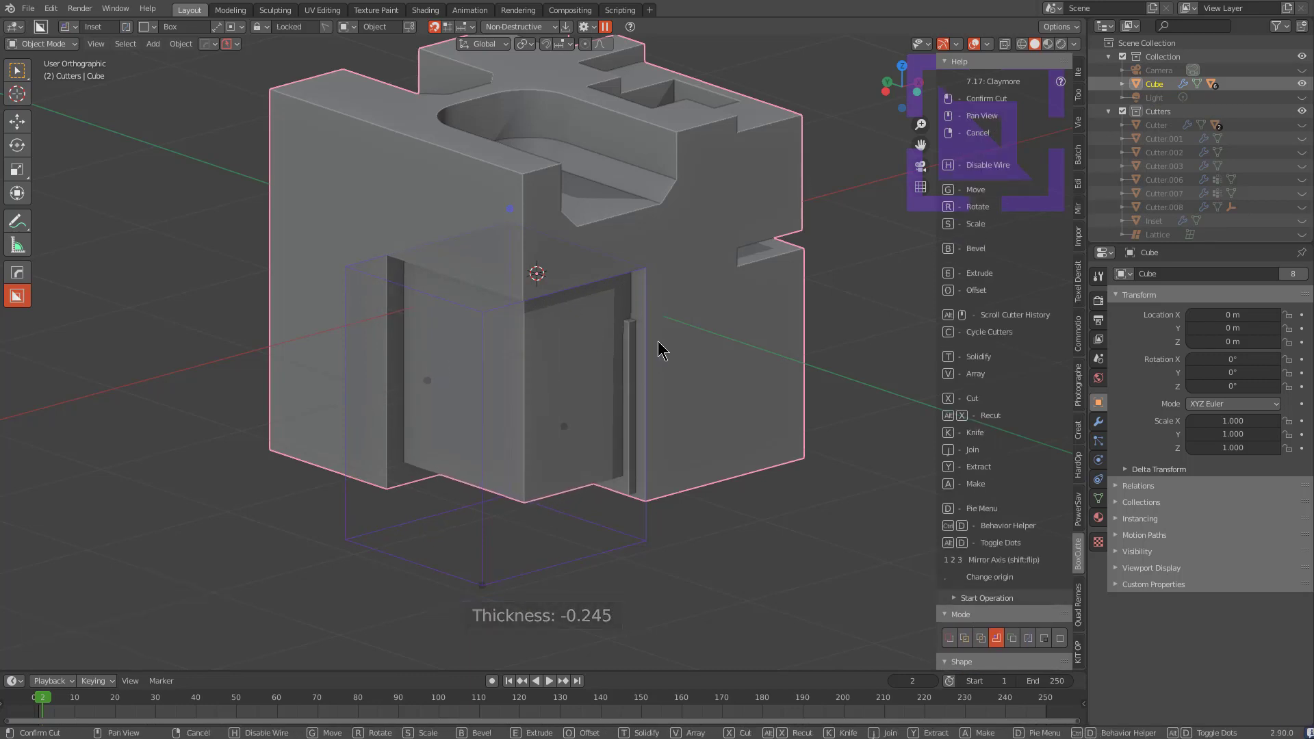
pyautogui.click(669, 244)
# - Switch to the Hops tool and adjust the new inset's thickness through its dots
pyautogui.moveTo(654, 346); pyautogui.dragTo(620, 396, button='middle')
pyautogui.hotkey('alt', 'w')
pyautogui.moveTo(517, 270); pyautogui.dragTo(351, 248)
pyautogui.moveTo(164, 240); pyautogui.dragTo(344, 243)
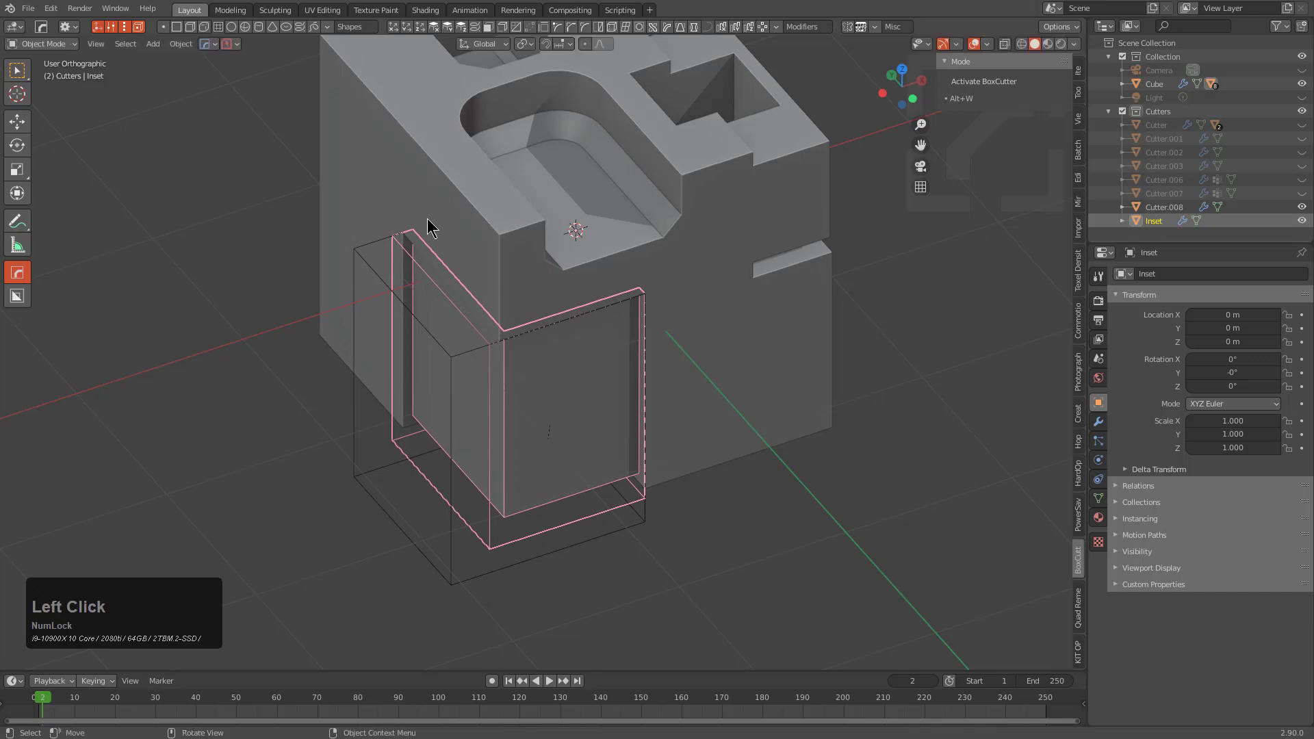
pyautogui.moveTo(622, 284); pyautogui.dragTo(685, 238, button='middle')
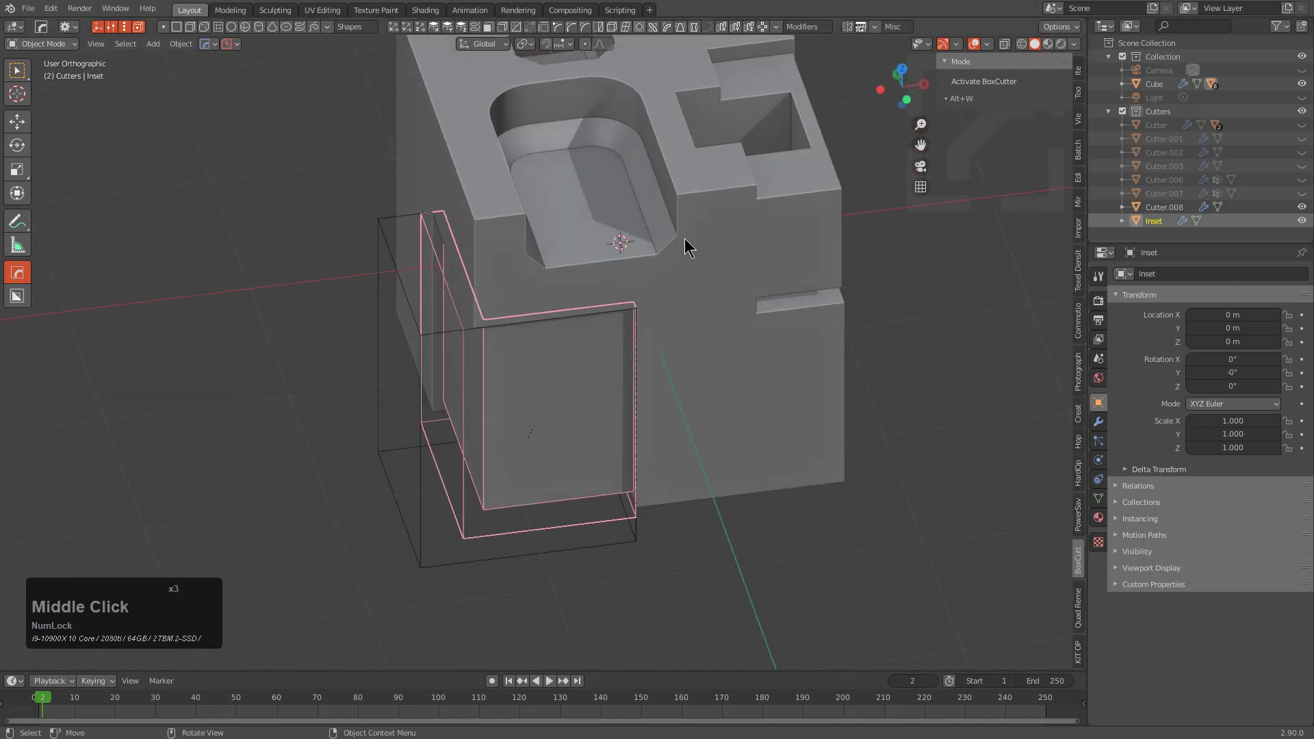